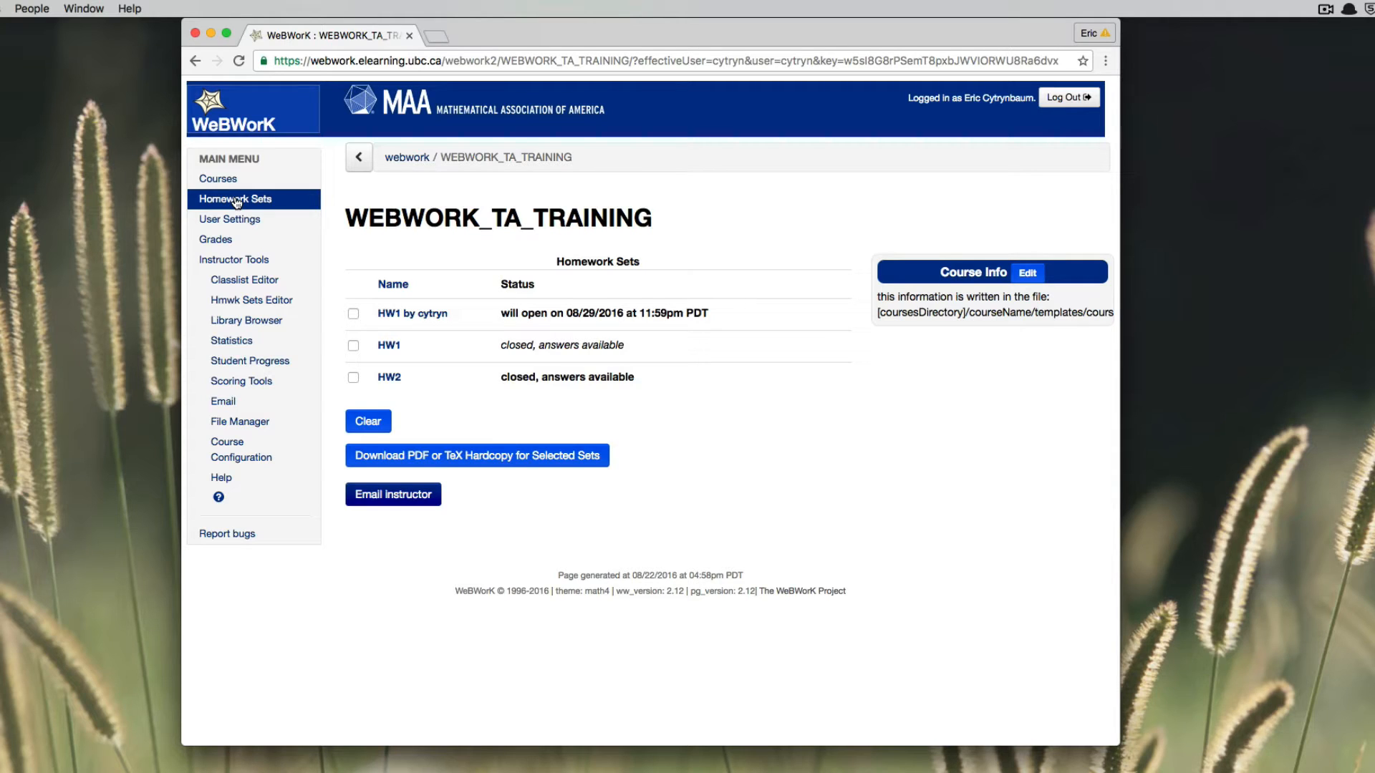
Step: Open the Library Browser and choose the HW1 set carrying the instructor's name as the target set
{"action": "left_click", "coordinate": [254, 323]}
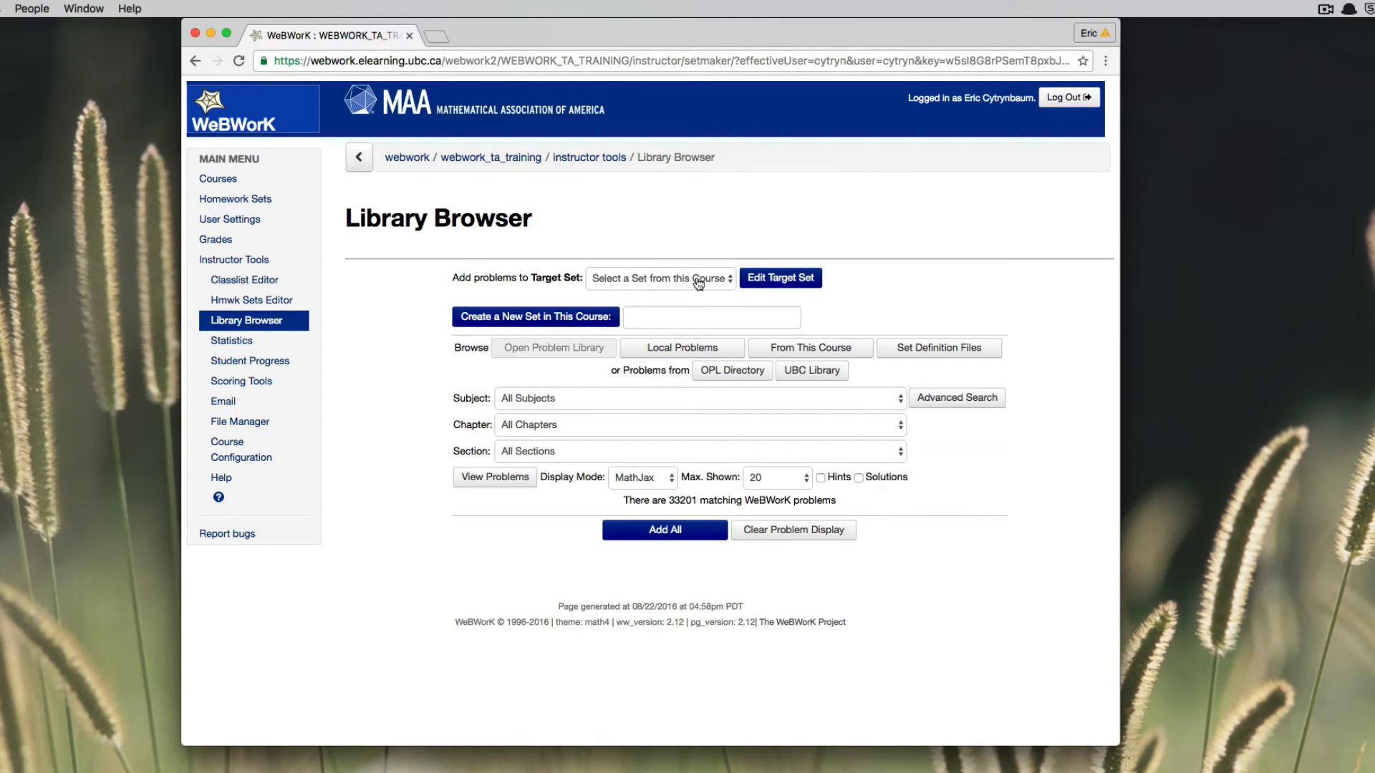
{"action": "left_click", "coordinate": [659, 279]}
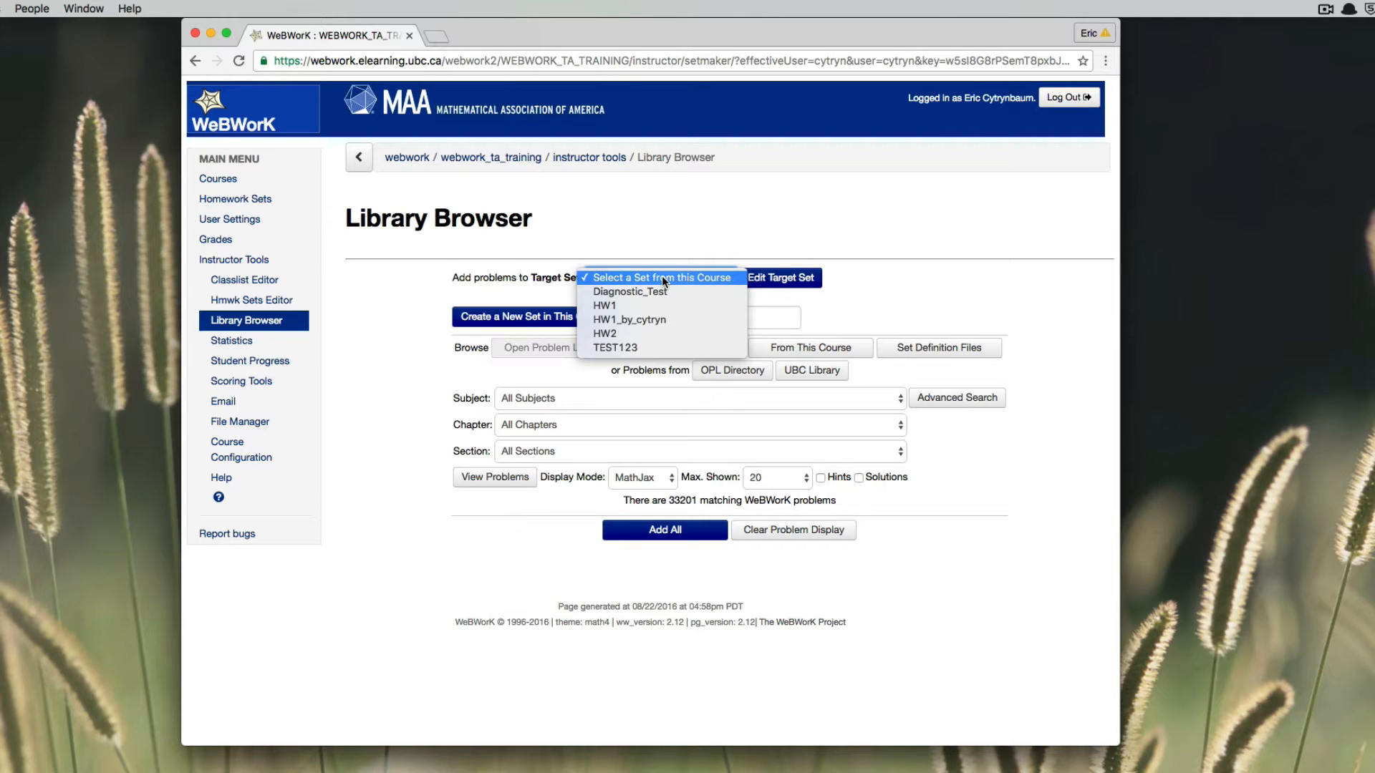
{"action": "left_click", "coordinate": [659, 323]}
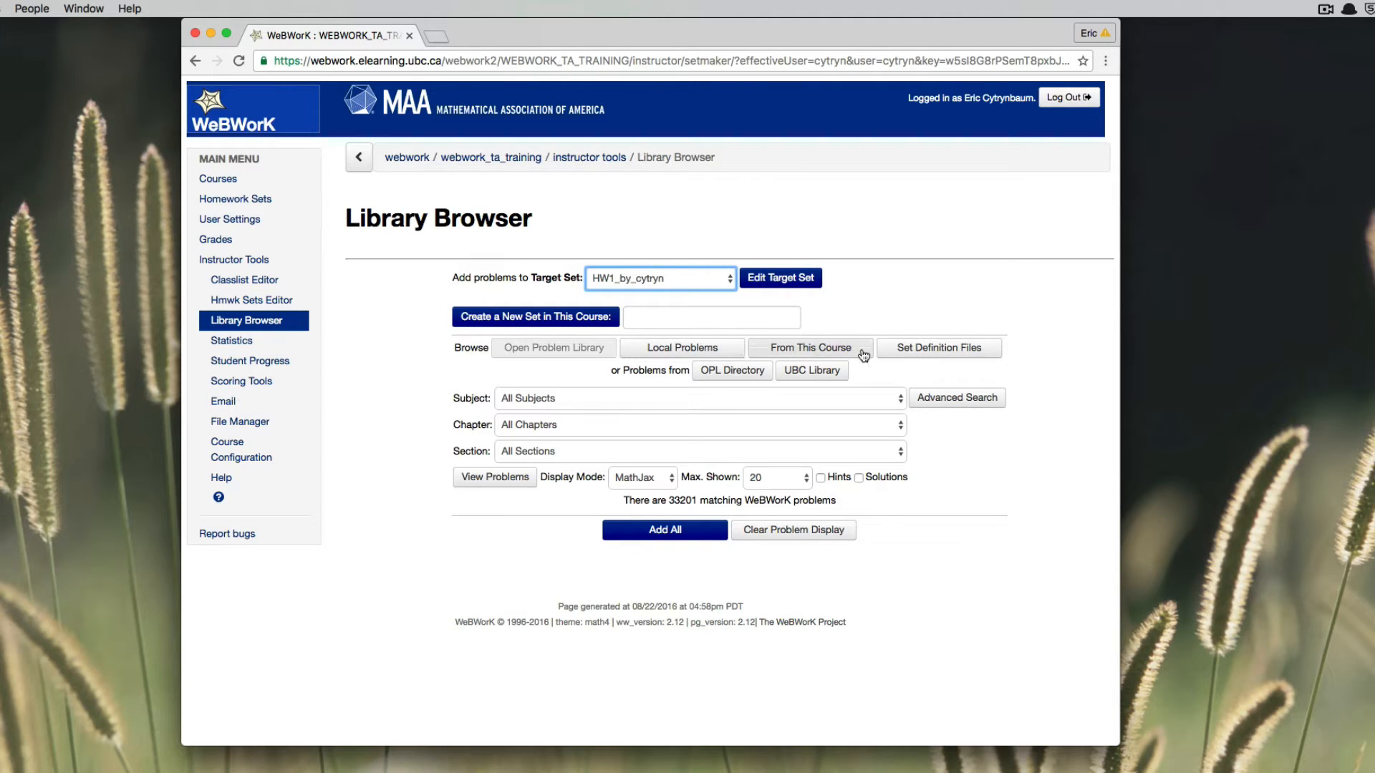
Step: List the library problems for Calculus - single variable, chapter Differentiation, section Derivatives of exponential functions
{"action": "left_click", "coordinate": [547, 403]}
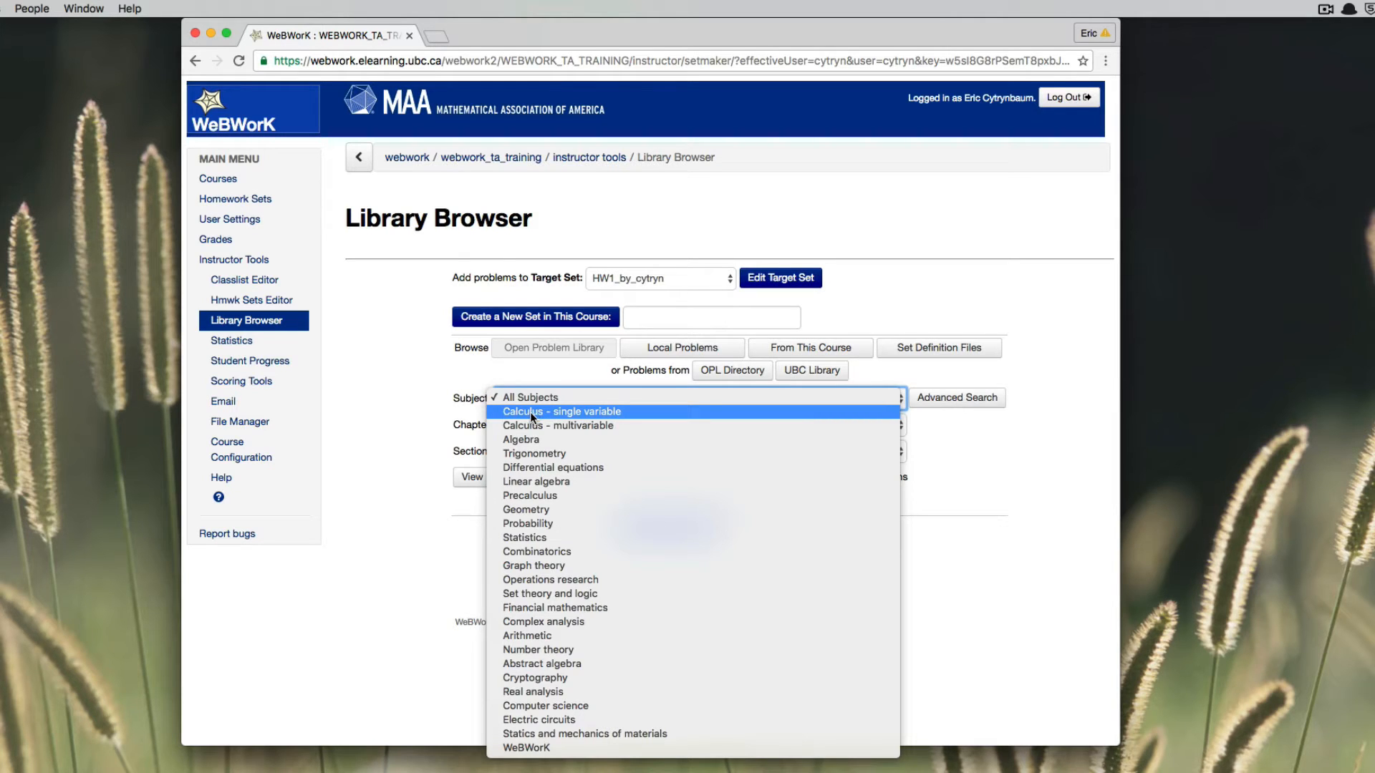
{"action": "left_click", "coordinate": [532, 413]}
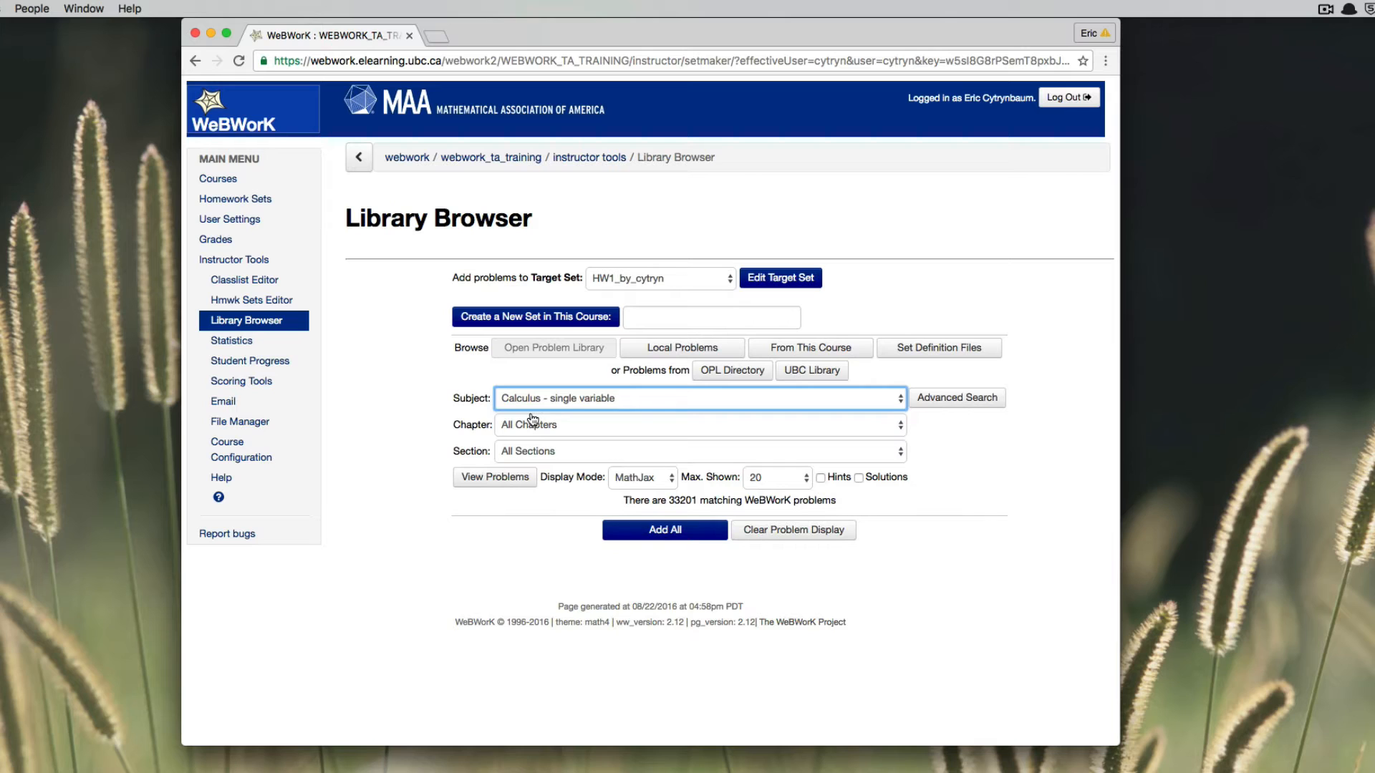
{"action": "left_click", "coordinate": [537, 425]}
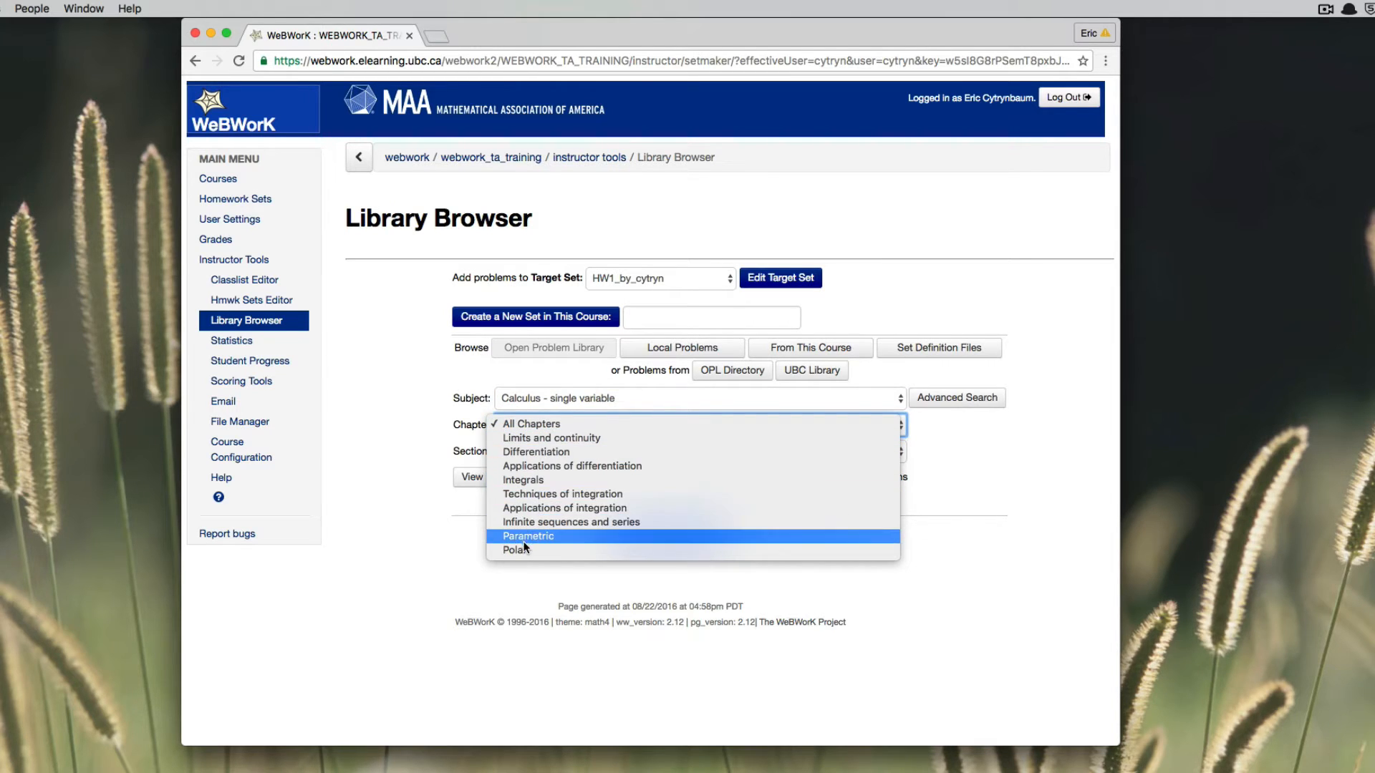
{"action": "left_click", "coordinate": [538, 452]}
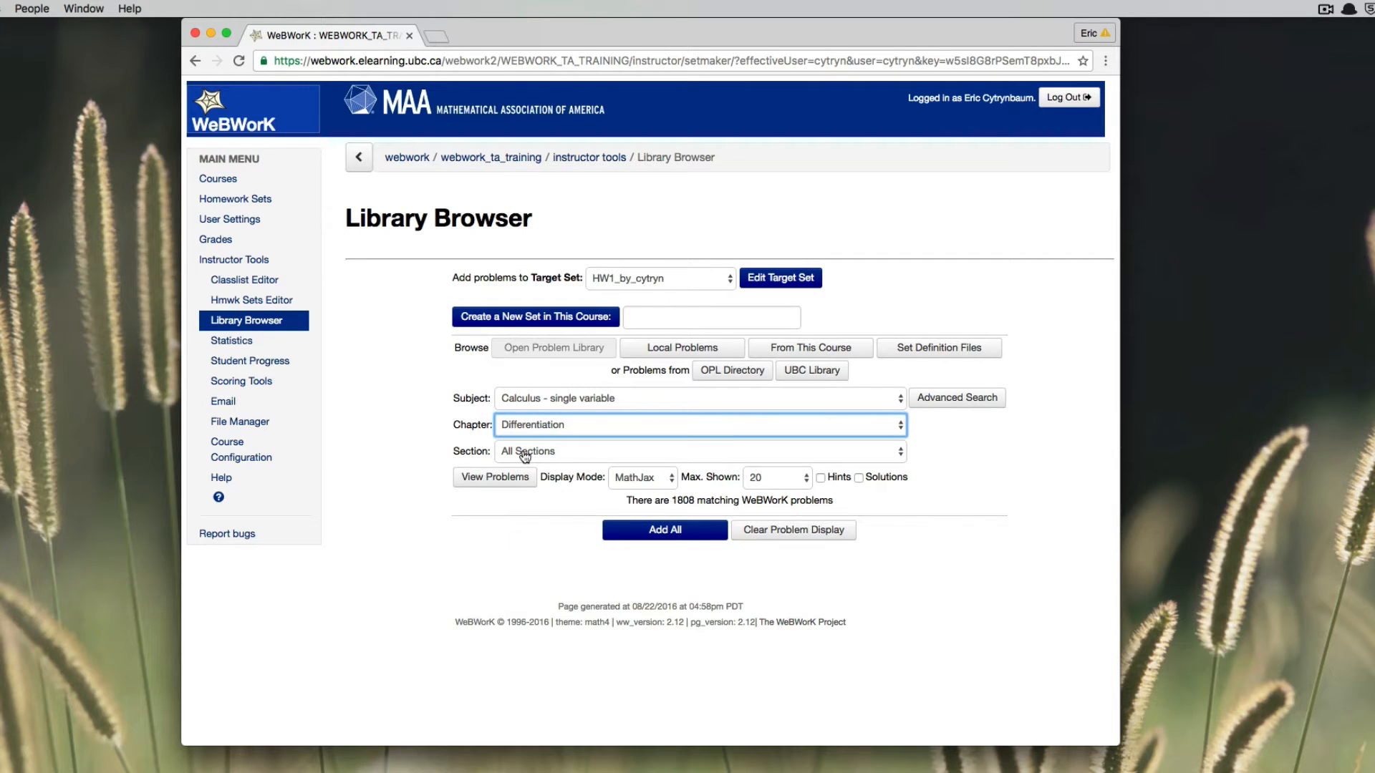
{"action": "left_click", "coordinate": [525, 456]}
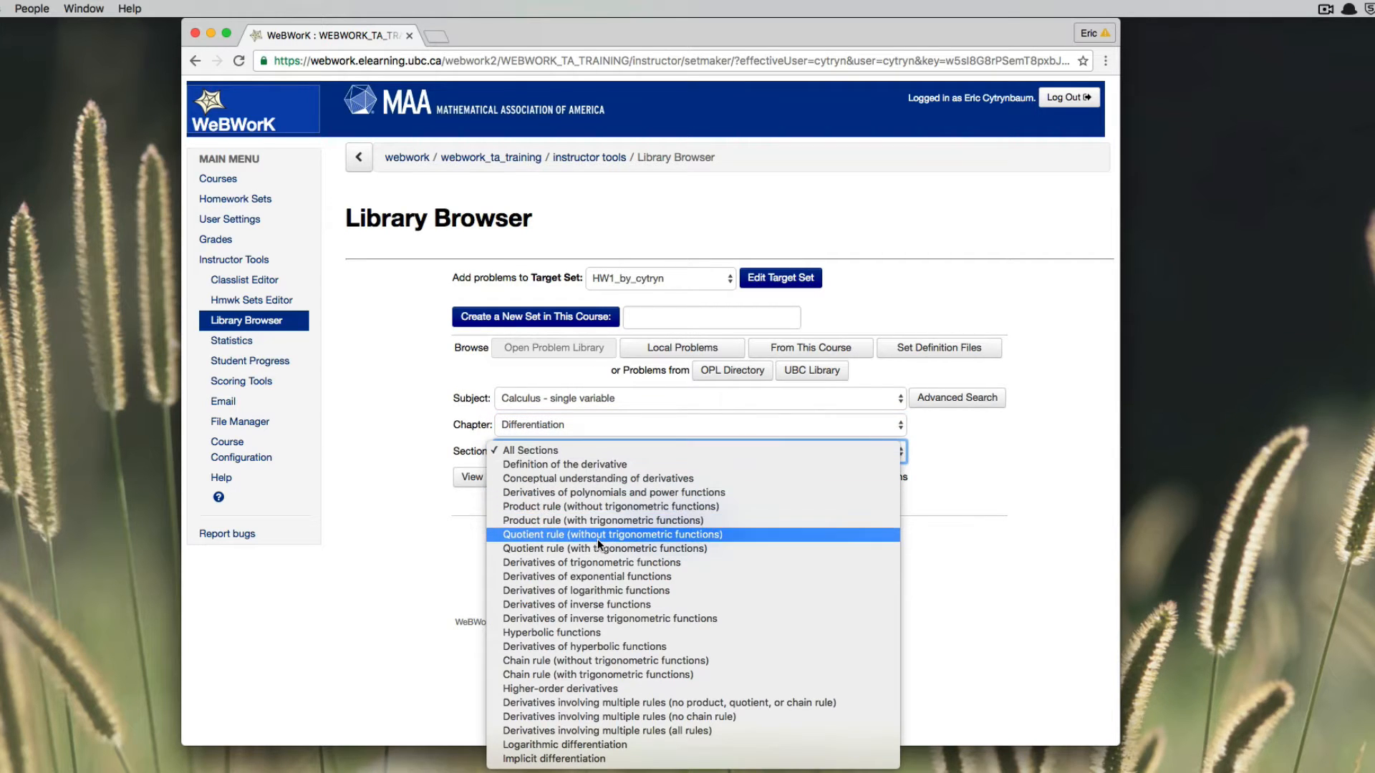
{"action": "left_click", "coordinate": [597, 576]}
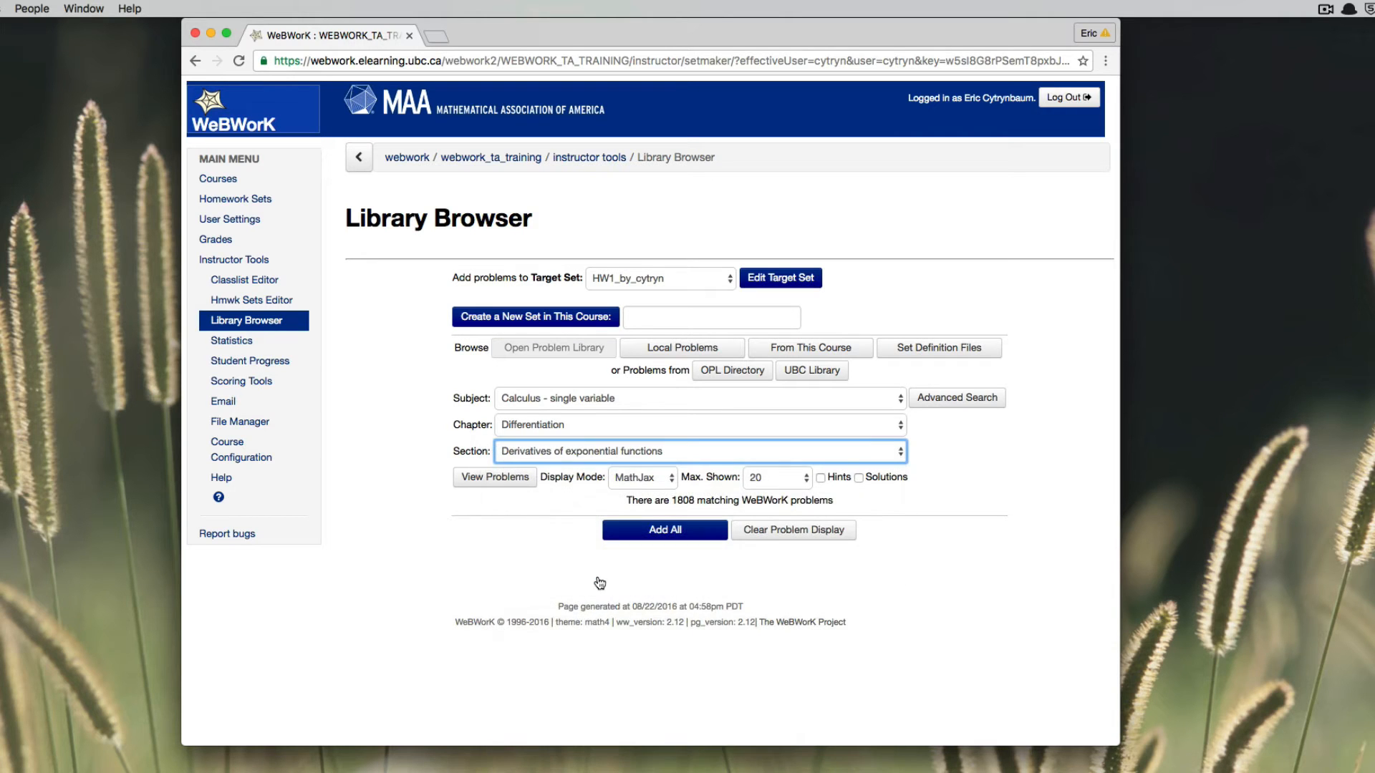
{"action": "left_click", "coordinate": [508, 483]}
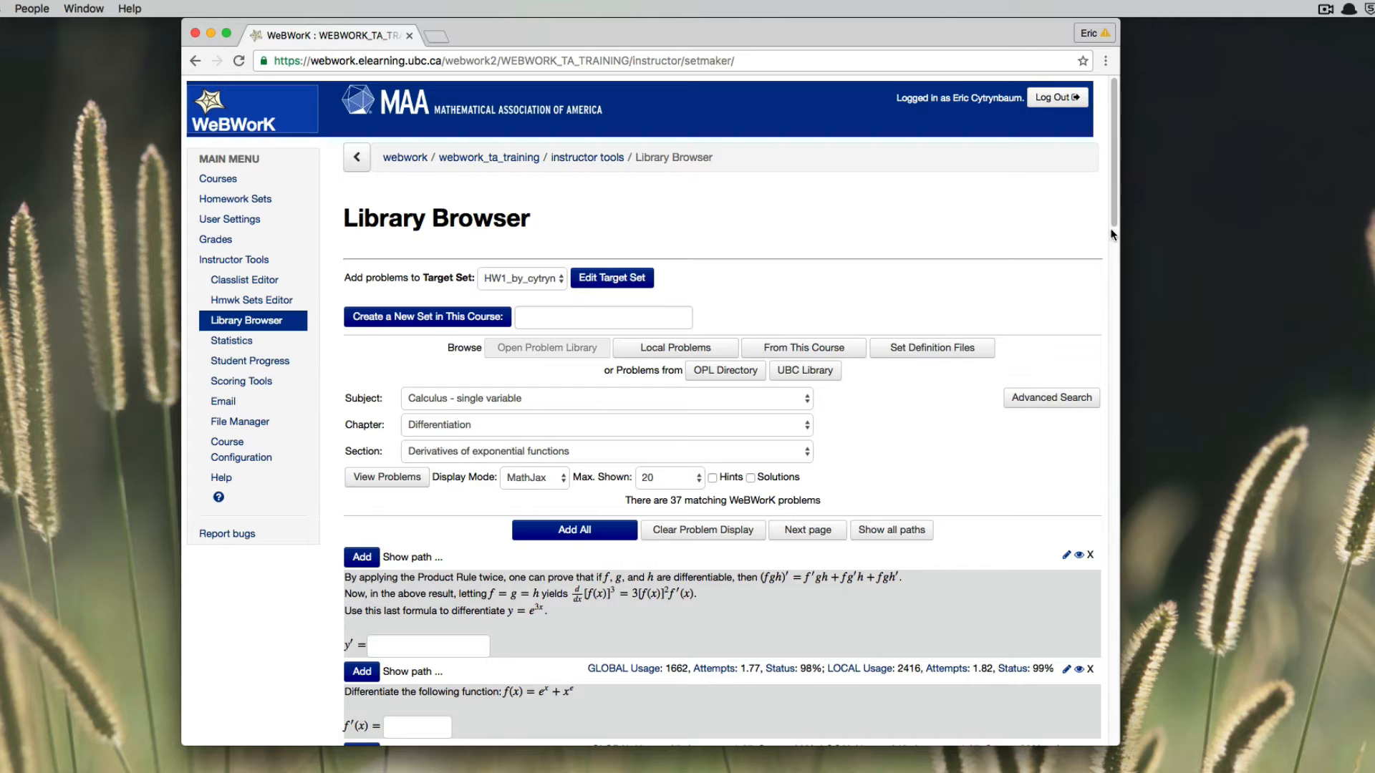
Step: Add the first two listed problems, the Product Rule one on y = e^(3x) and f(x) = e^x + x^e, to the target set
{"action": "left_click_drag", "start_coordinate": [1113, 219], "coordinate": [1097, 310]}
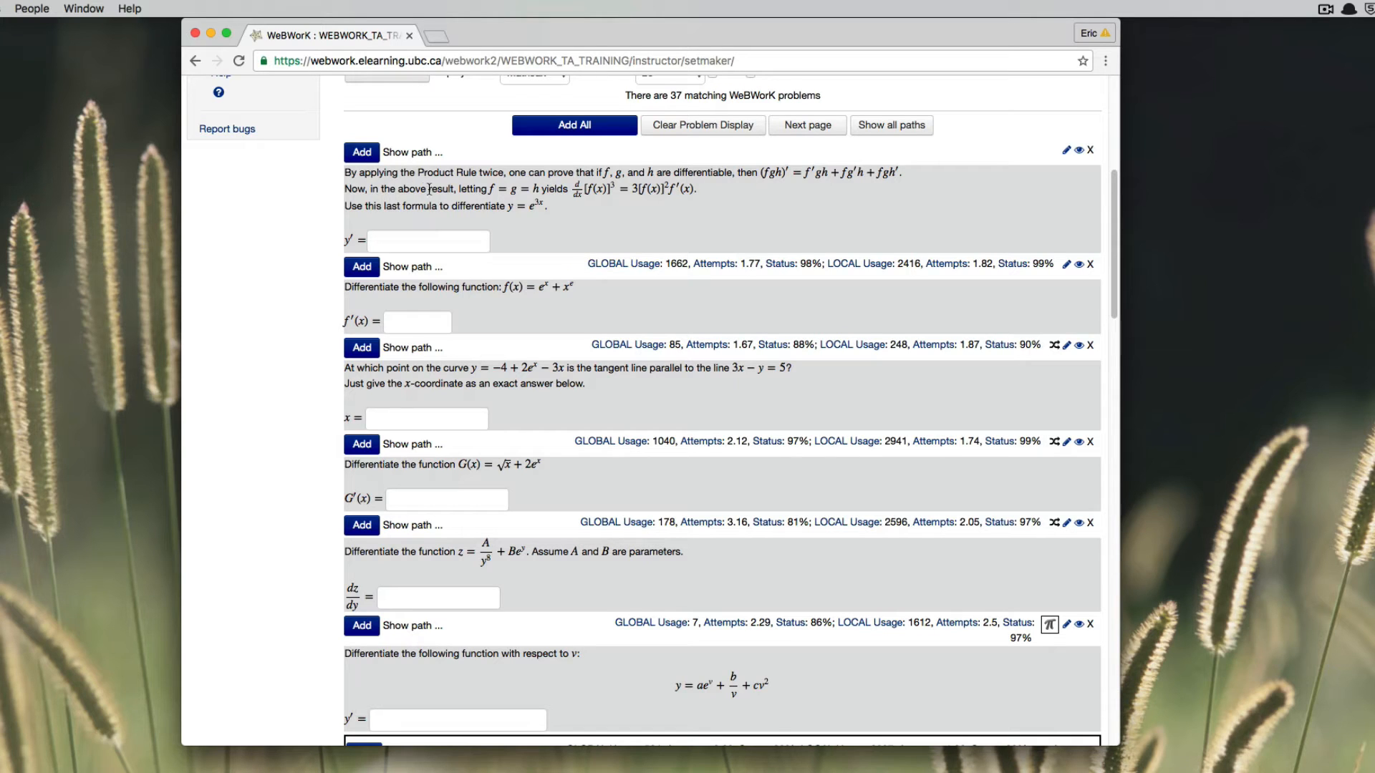
{"action": "left_click", "coordinate": [362, 153]}
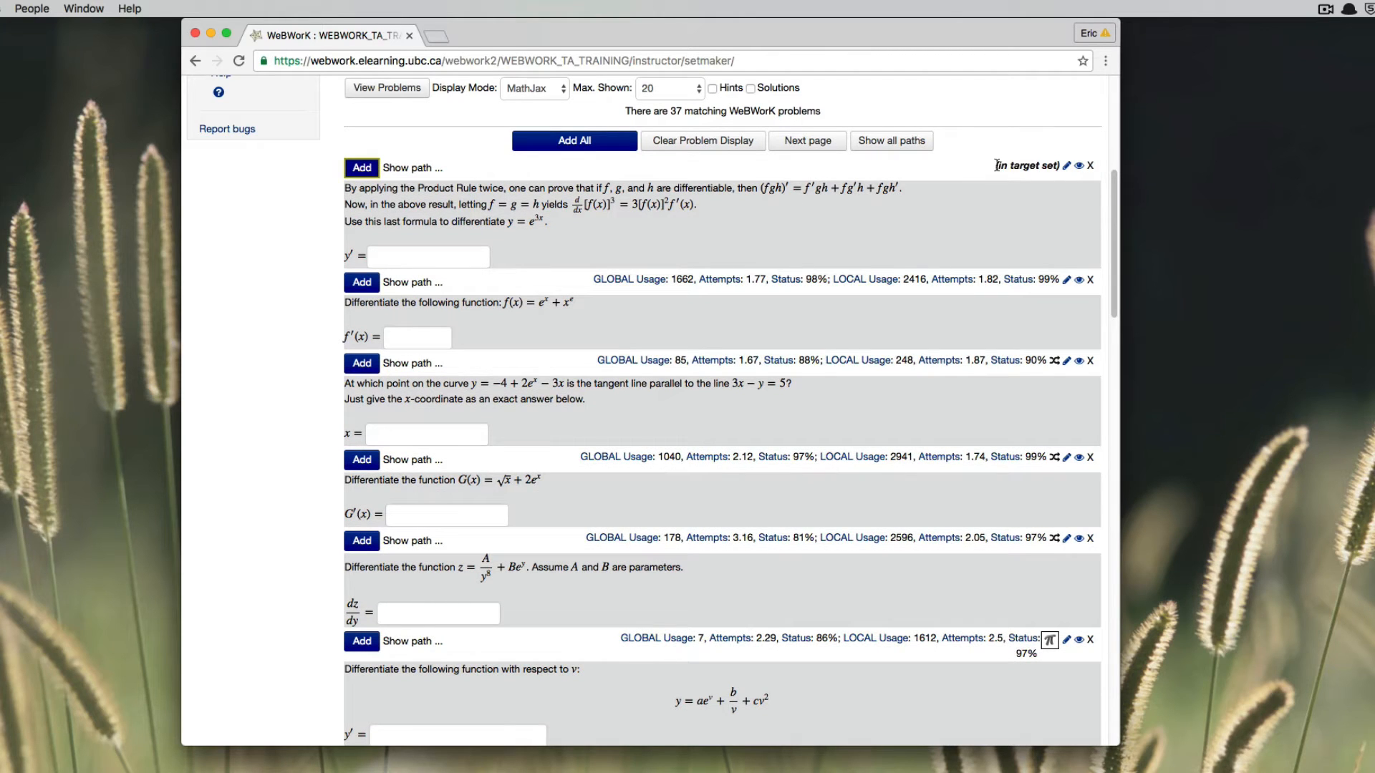
{"action": "left_click_drag", "start_coordinate": [995, 165], "coordinate": [1059, 166]}
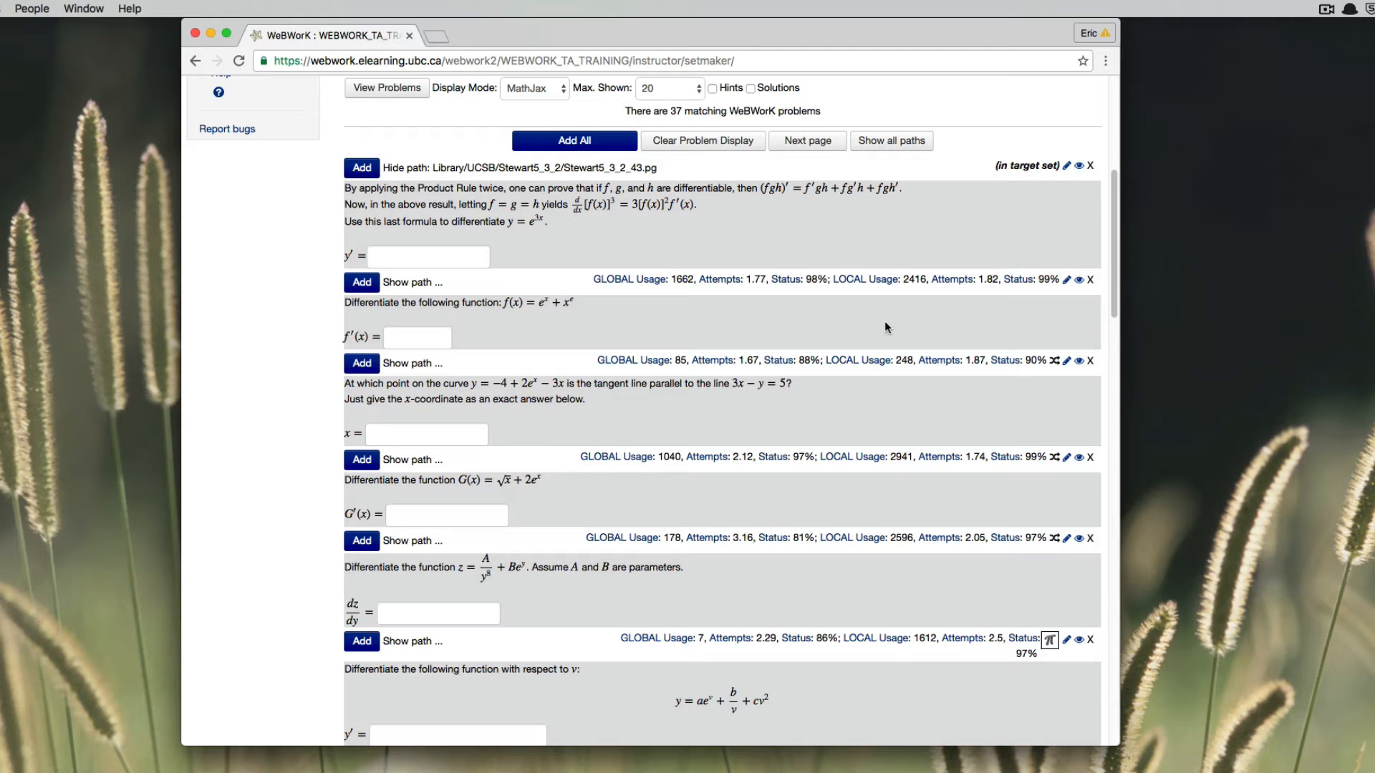
{"action": "left_click", "coordinate": [361, 281]}
{"action": "scroll", "coordinate": [366, 315], "scroll_direction": "down", "scroll_amount": 1}
{"action": "scroll", "coordinate": [369, 349], "scroll_direction": "up", "scroll_amount": 1}
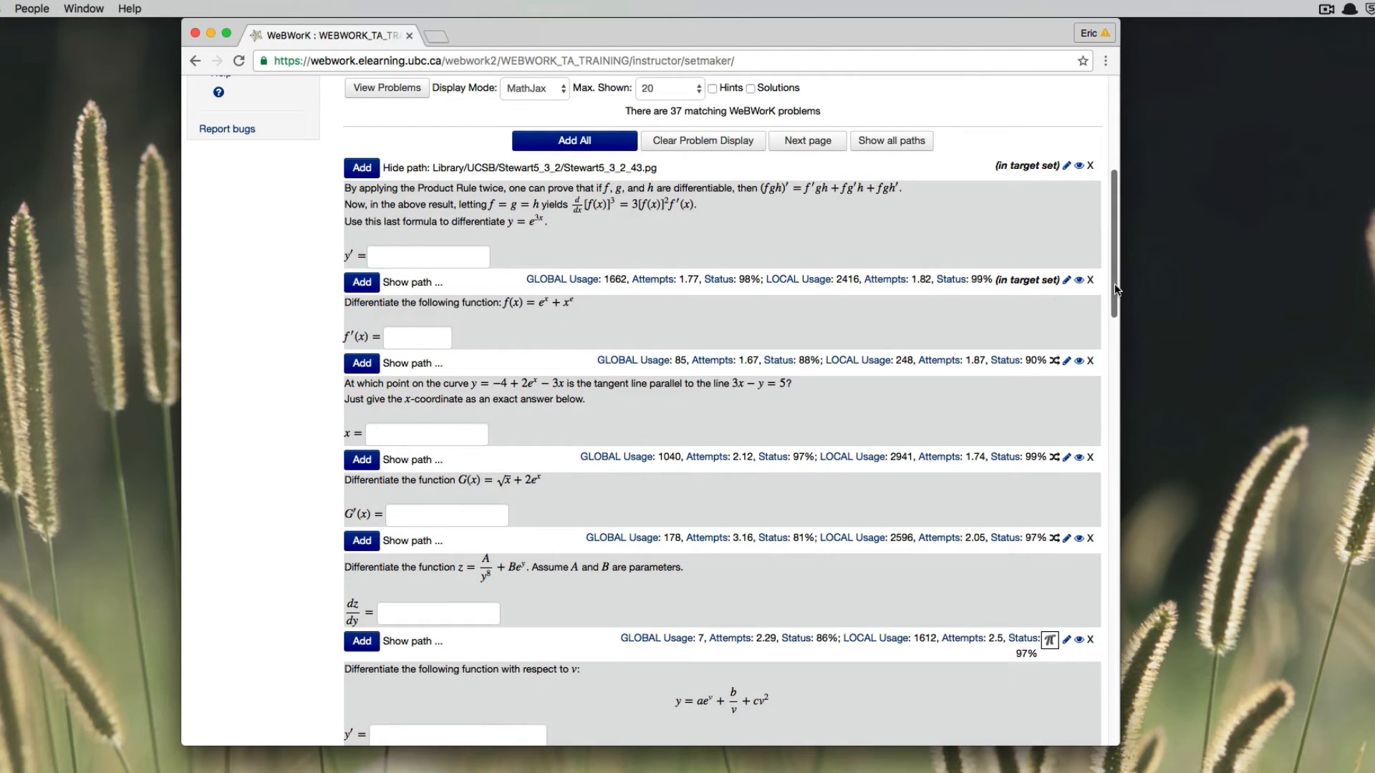
Step: Look through the remaining exponential-derivative problems on the results page
{"action": "left_click_drag", "start_coordinate": [1114, 284], "coordinate": [1089, 444]}
{"action": "scroll", "coordinate": [1089, 444], "scroll_direction": "down", "scroll_amount": 10}
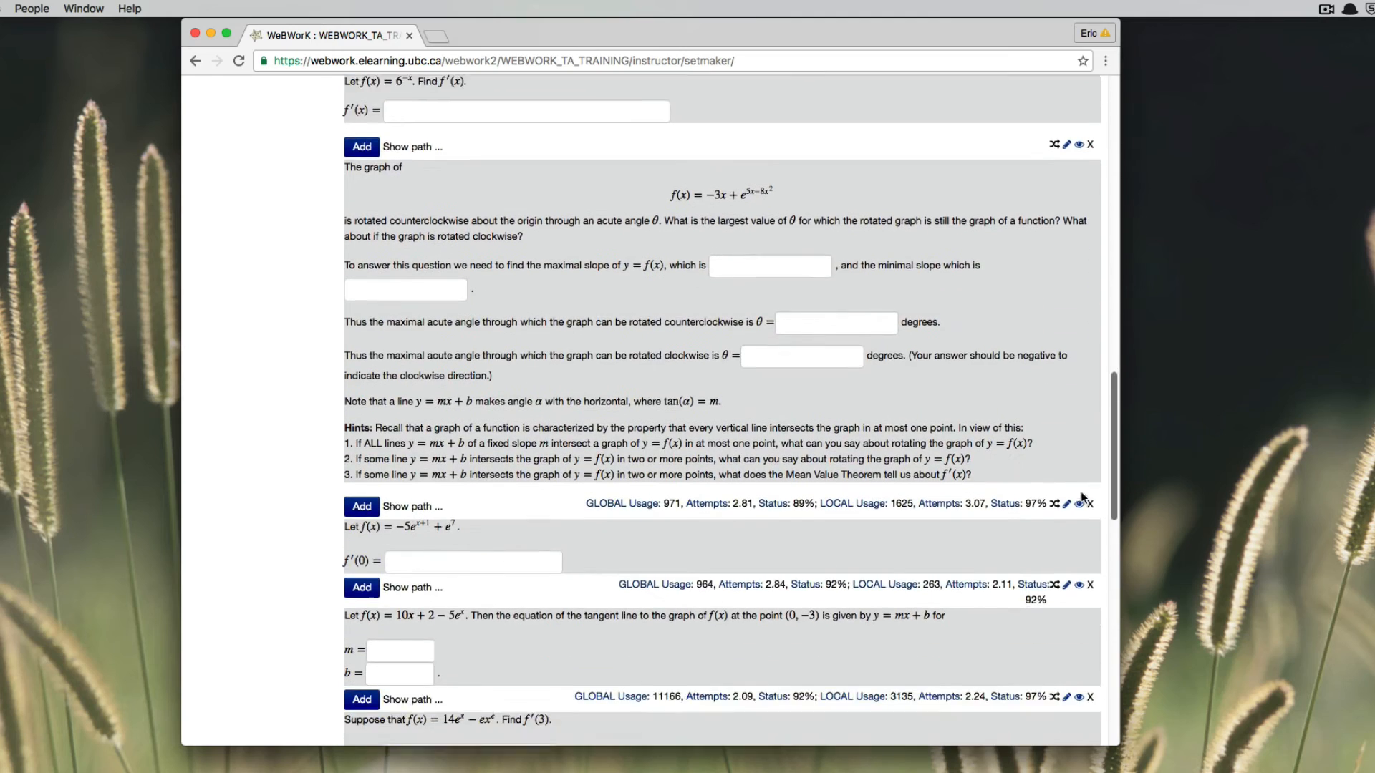
{"action": "scroll", "coordinate": [1057, 579], "scroll_direction": "down", "scroll_amount": 7}
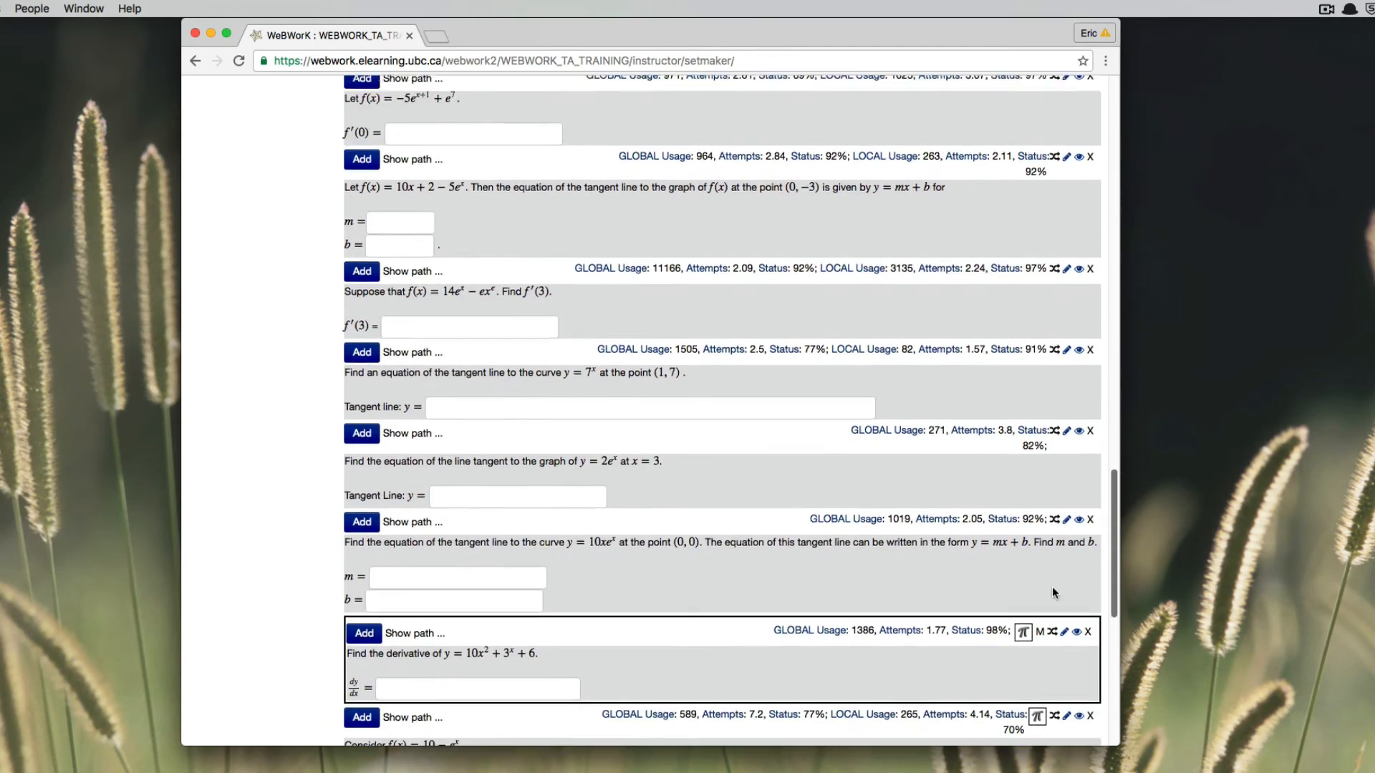
{"action": "scroll", "coordinate": [1032, 670], "scroll_direction": "down", "scroll_amount": 1}
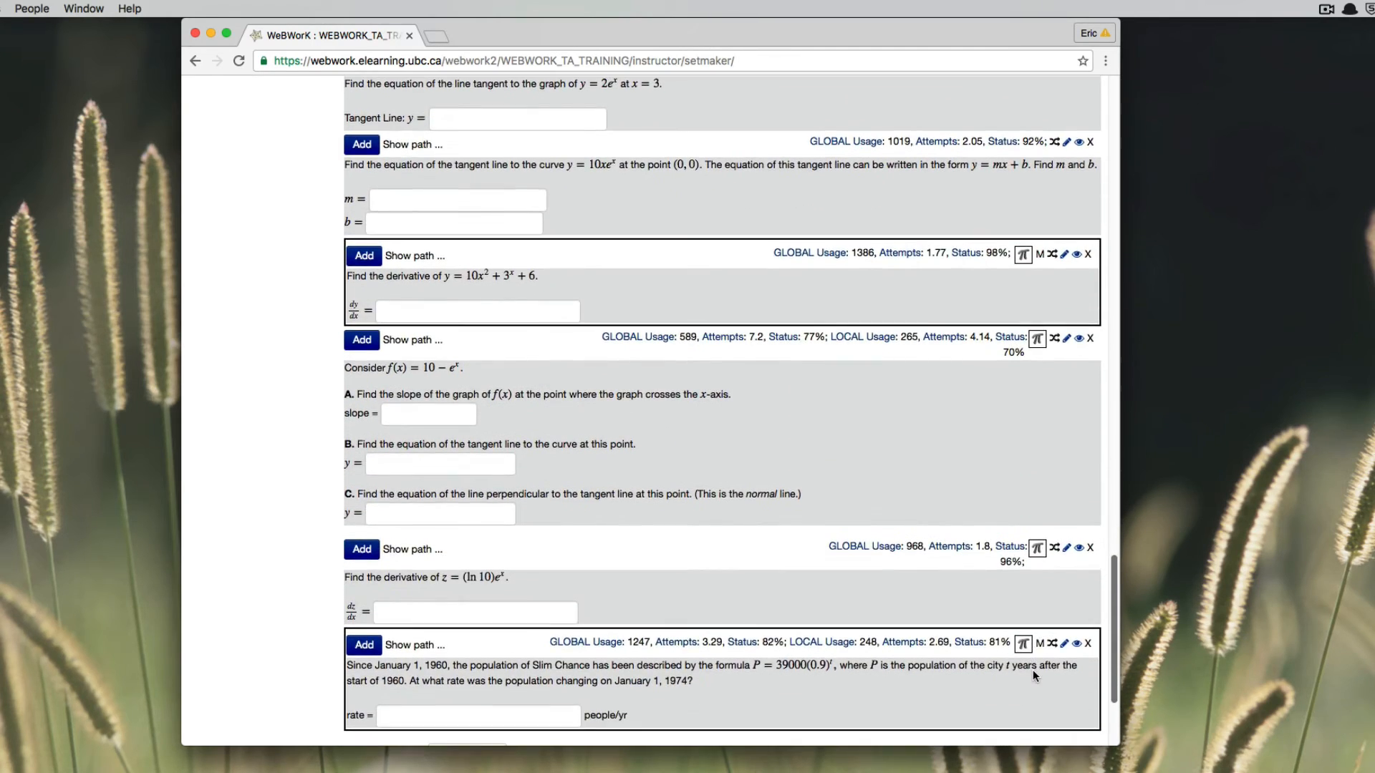
{"action": "scroll", "coordinate": [1033, 671], "scroll_direction": "down", "scroll_amount": 2}
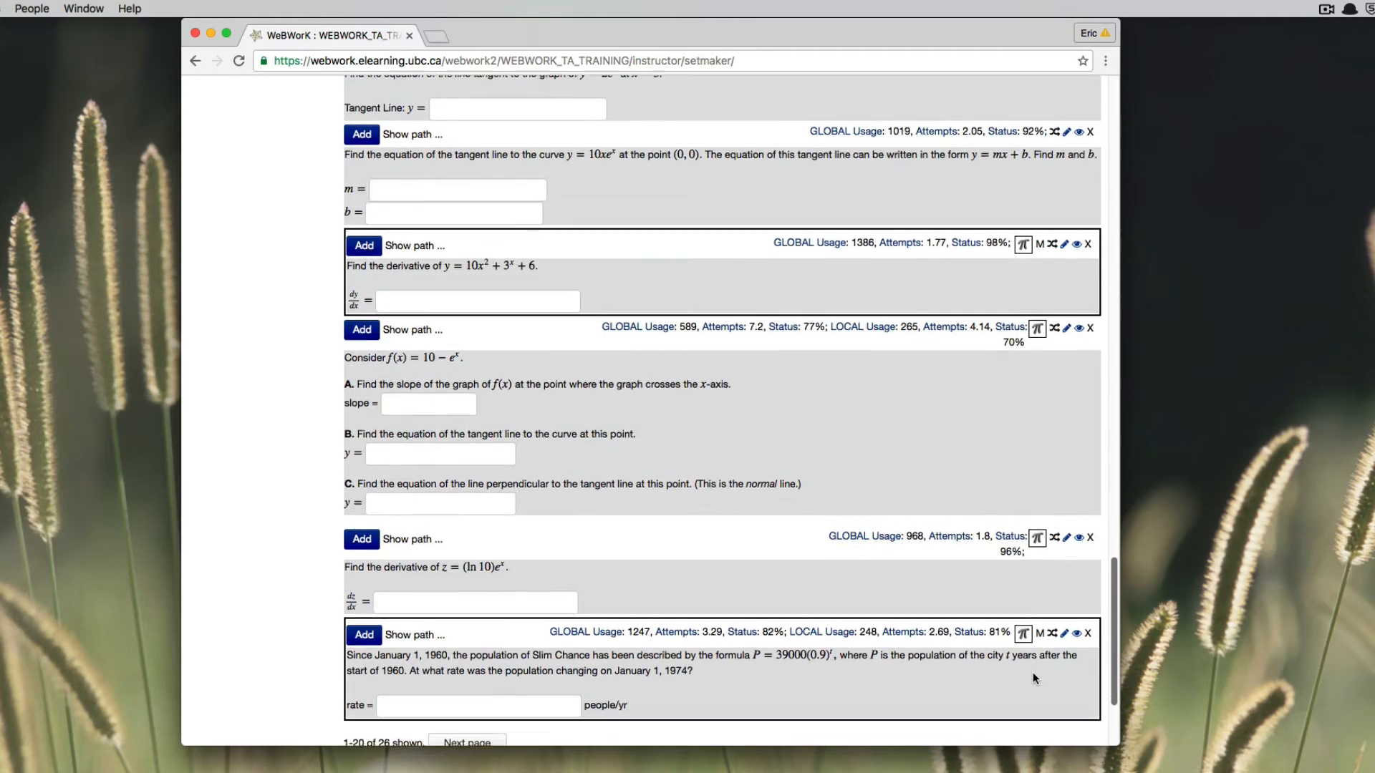
{"action": "scroll", "coordinate": [1027, 631], "scroll_direction": "up", "scroll_amount": 5}
{"action": "scroll", "coordinate": [1025, 626], "scroll_direction": "up", "scroll_amount": 20}
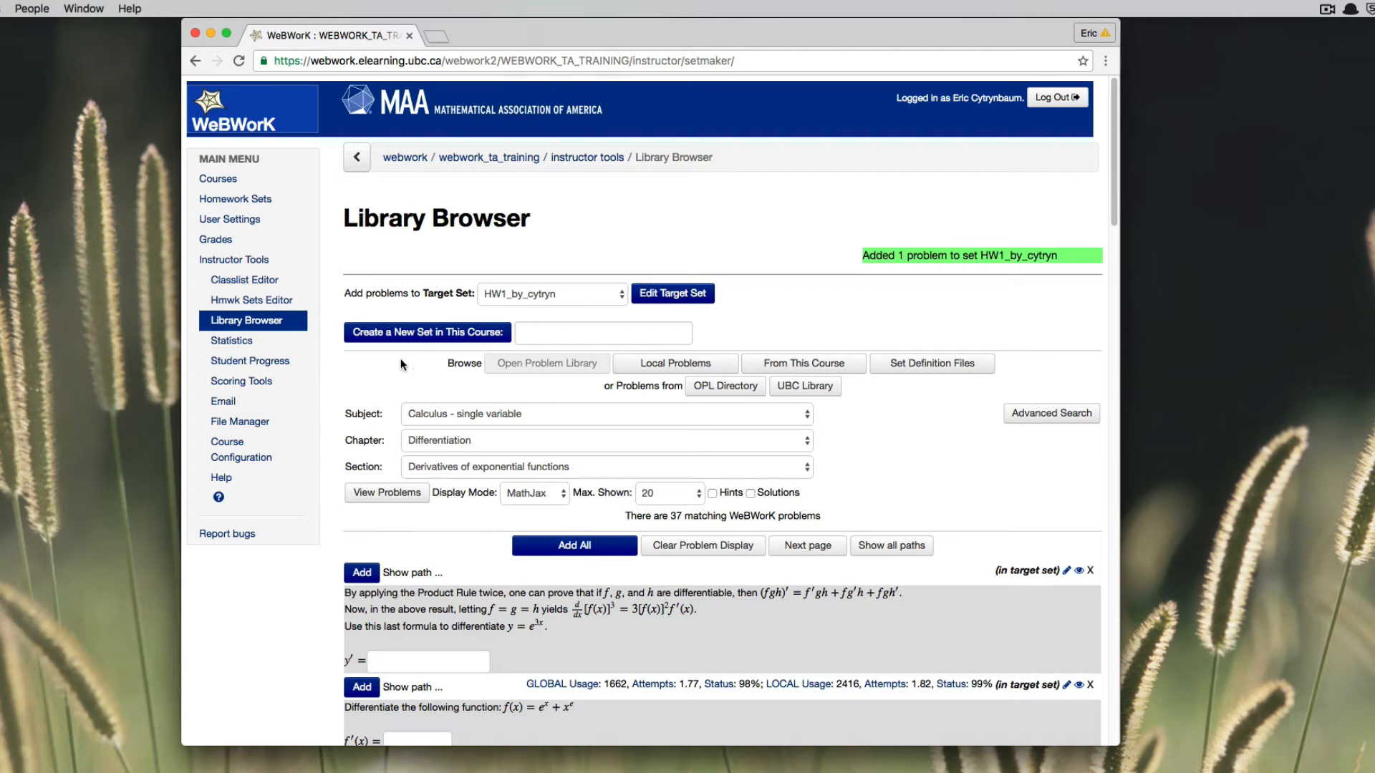
Step: Open the problem details of the instructor's HW1 set from the Hmwk Sets Editor and review its problems for duplicate source files
{"action": "left_click", "coordinate": [266, 301]}
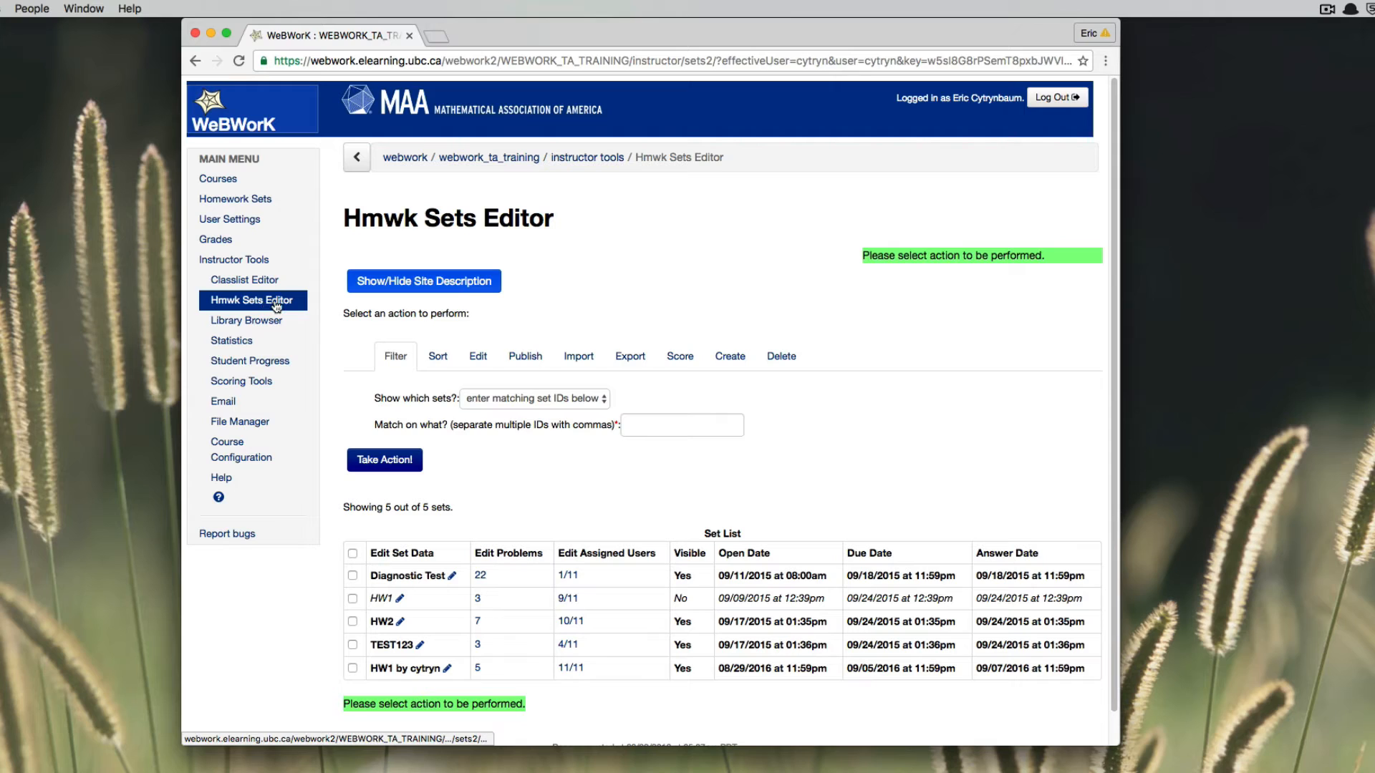
{"action": "left_click", "coordinate": [477, 670]}
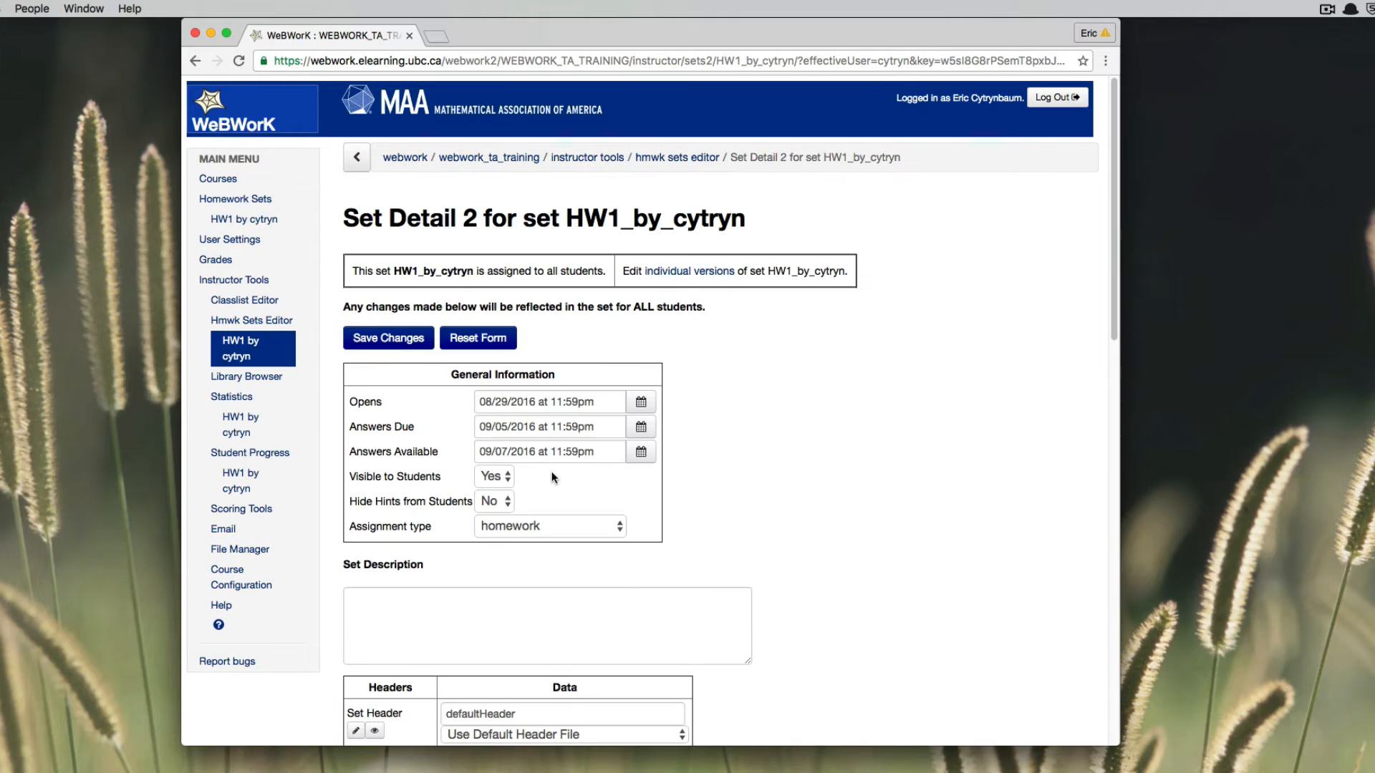
{"action": "left_click_drag", "start_coordinate": [1115, 318], "coordinate": [1036, 649]}
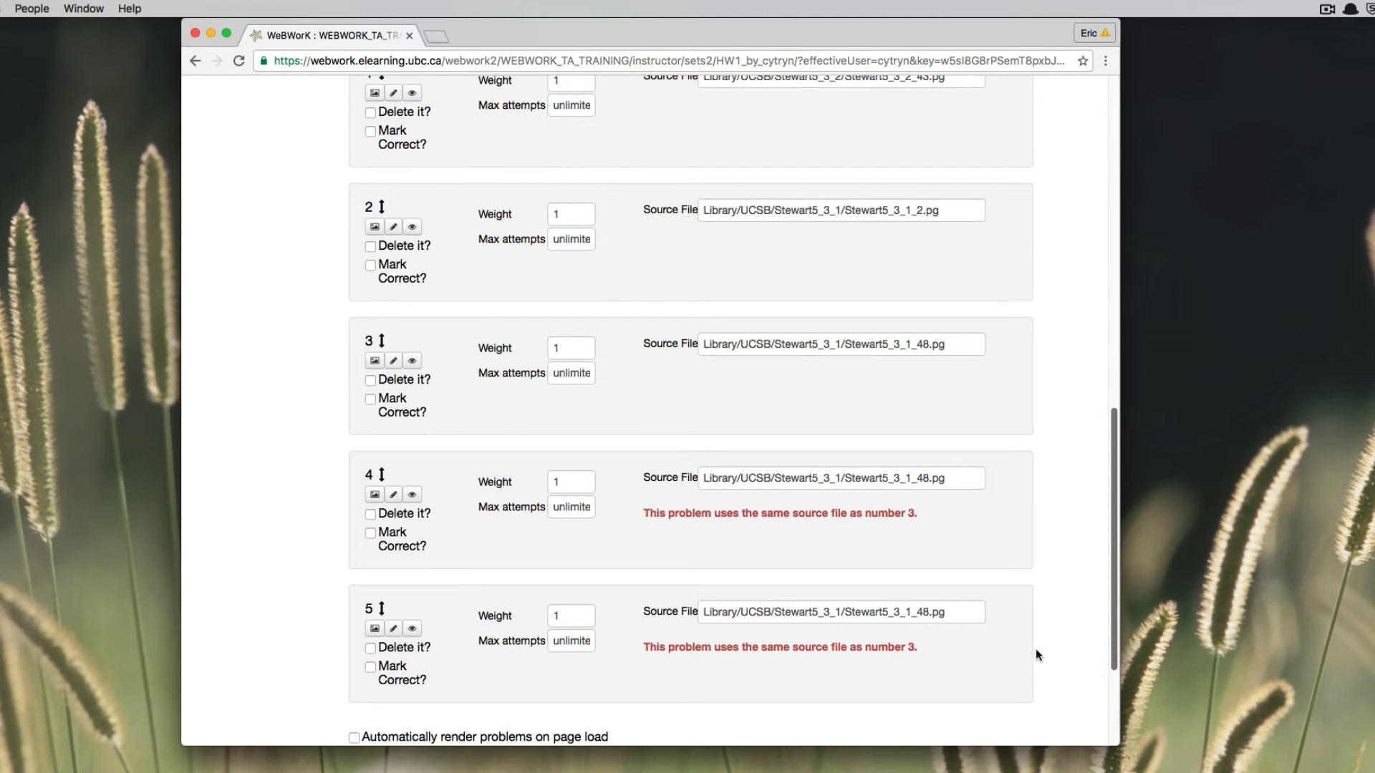
{"action": "scroll", "coordinate": [1036, 649], "scroll_direction": "up", "scroll_amount": 1}
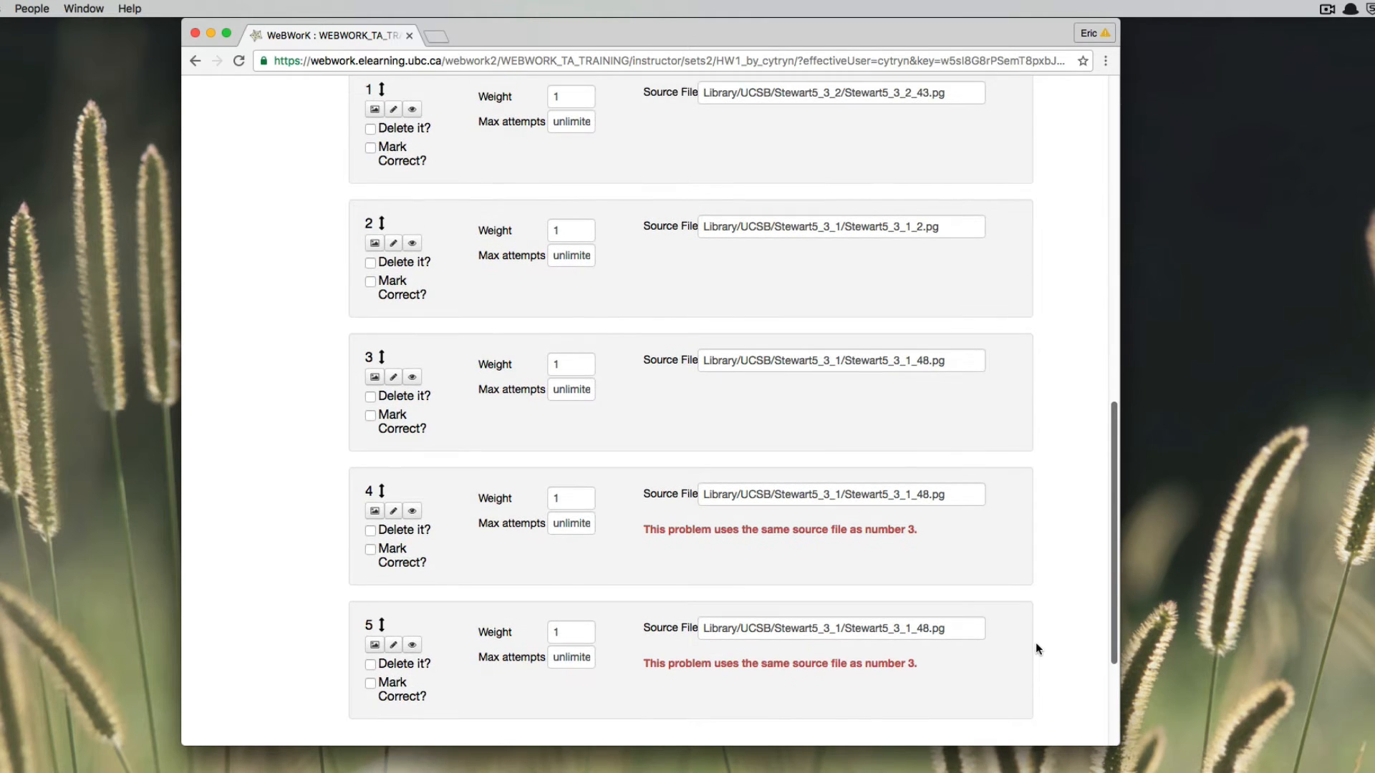
{"action": "scroll", "coordinate": [1036, 643], "scroll_direction": "down", "scroll_amount": 2}
{"action": "scroll", "coordinate": [1033, 657], "scroll_direction": "up", "scroll_amount": 5}
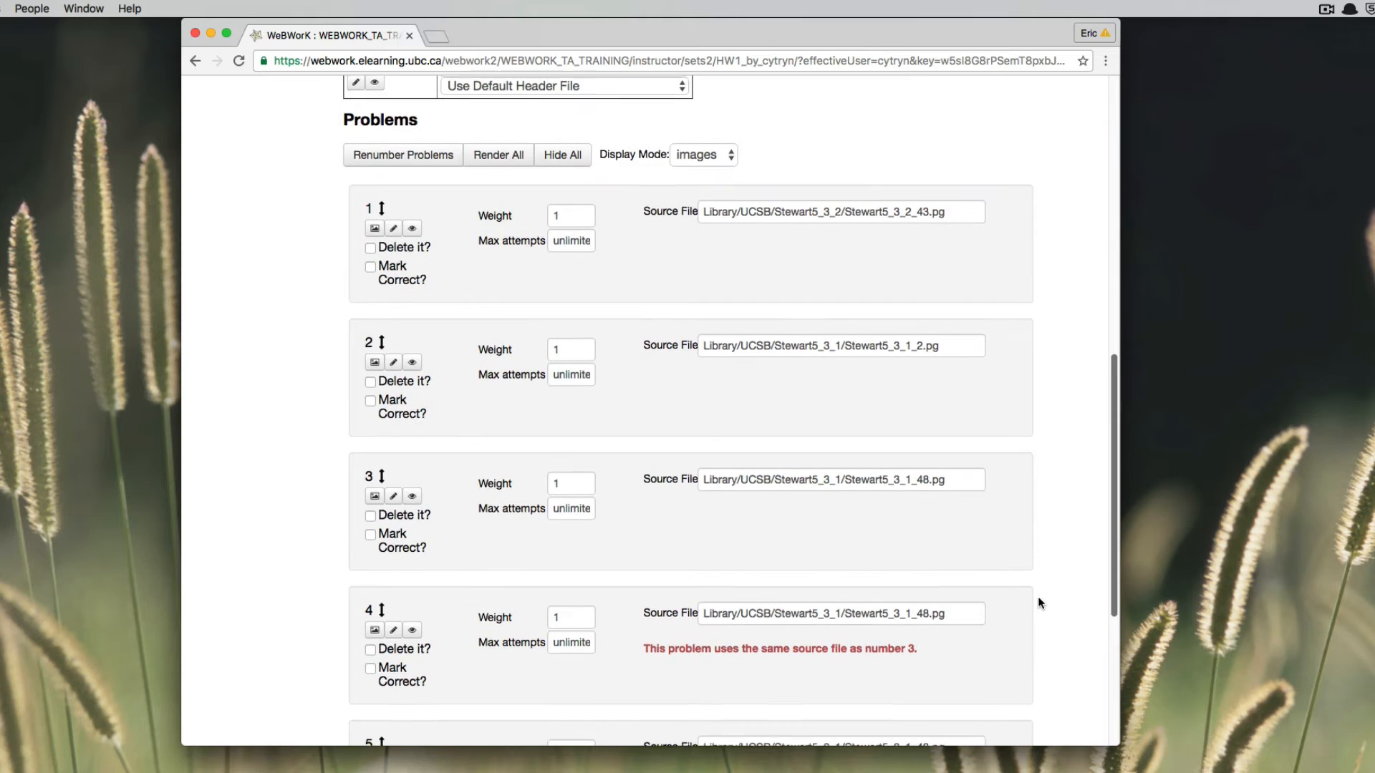
{"action": "scroll", "coordinate": [1036, 616], "scroll_direction": "down", "scroll_amount": 4}
{"action": "scroll", "coordinate": [1033, 643], "scroll_direction": "up", "scroll_amount": 5}
{"action": "scroll", "coordinate": [1032, 630], "scroll_direction": "down", "scroll_amount": 5}
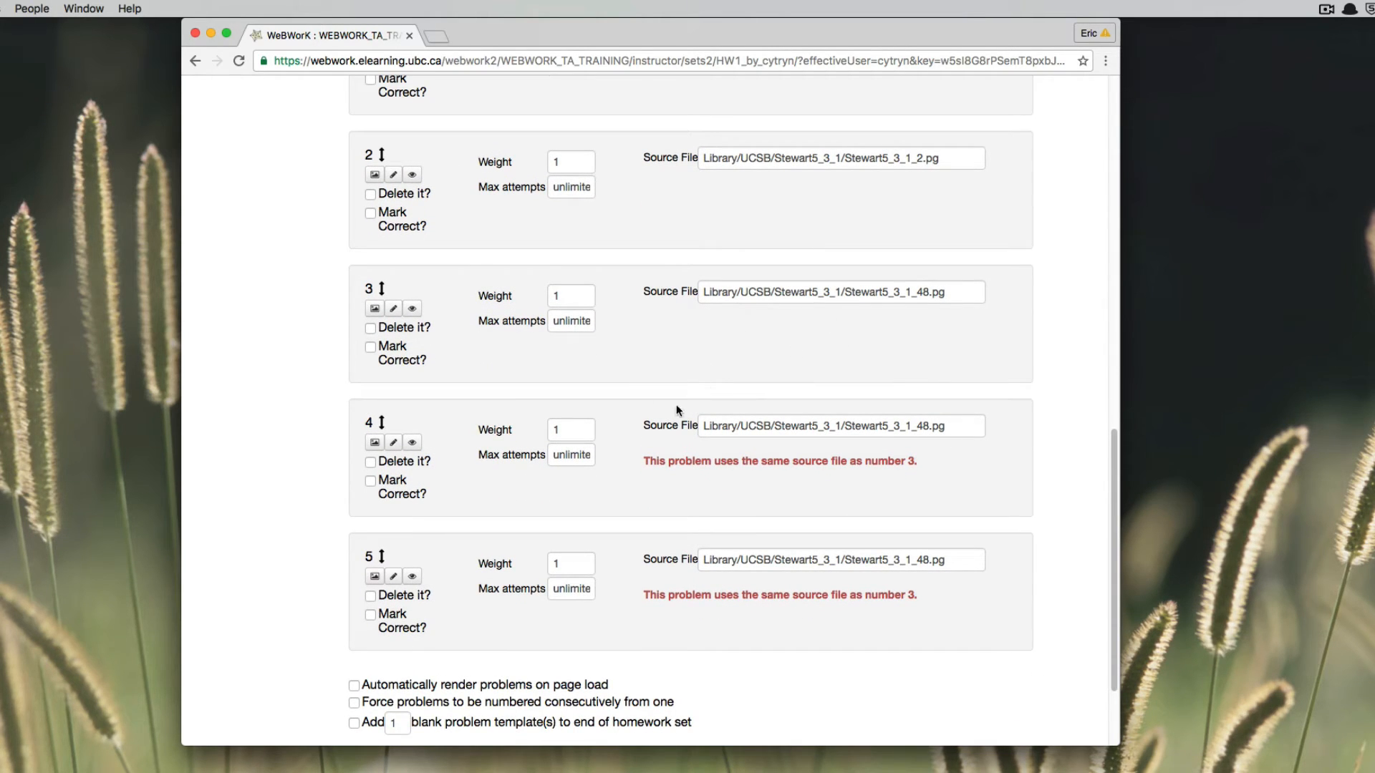
Step: Delete duplicate problems 4 and 5 from the homework set and save the changes
{"action": "left_click", "coordinate": [371, 462]}
{"action": "left_click", "coordinate": [370, 595]}
{"action": "scroll", "coordinate": [259, 638], "scroll_direction": "down", "scroll_amount": 5}
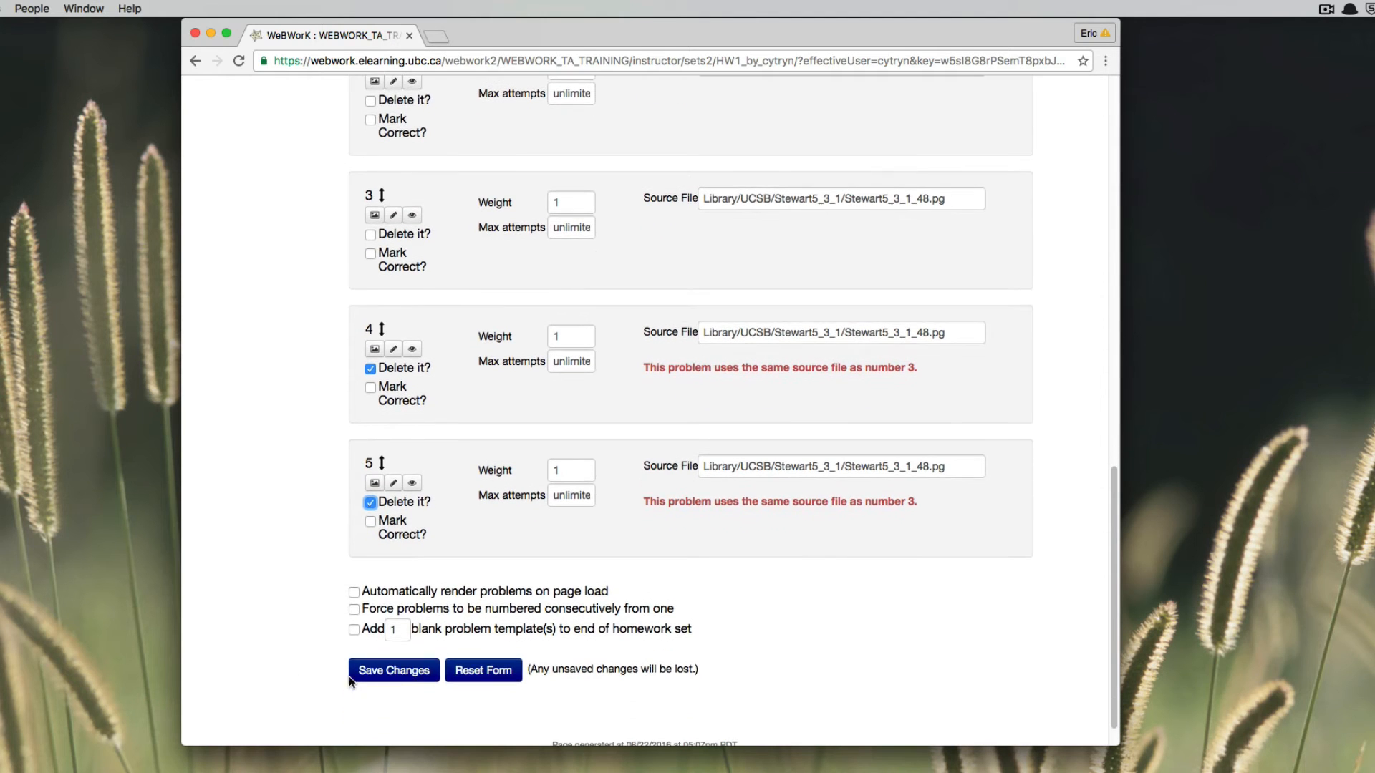
{"action": "left_click", "coordinate": [393, 671]}
Step: Set the maximum attempts of problem 1 to 10
{"action": "scroll", "coordinate": [613, 482], "scroll_direction": "down", "scroll_amount": 4}
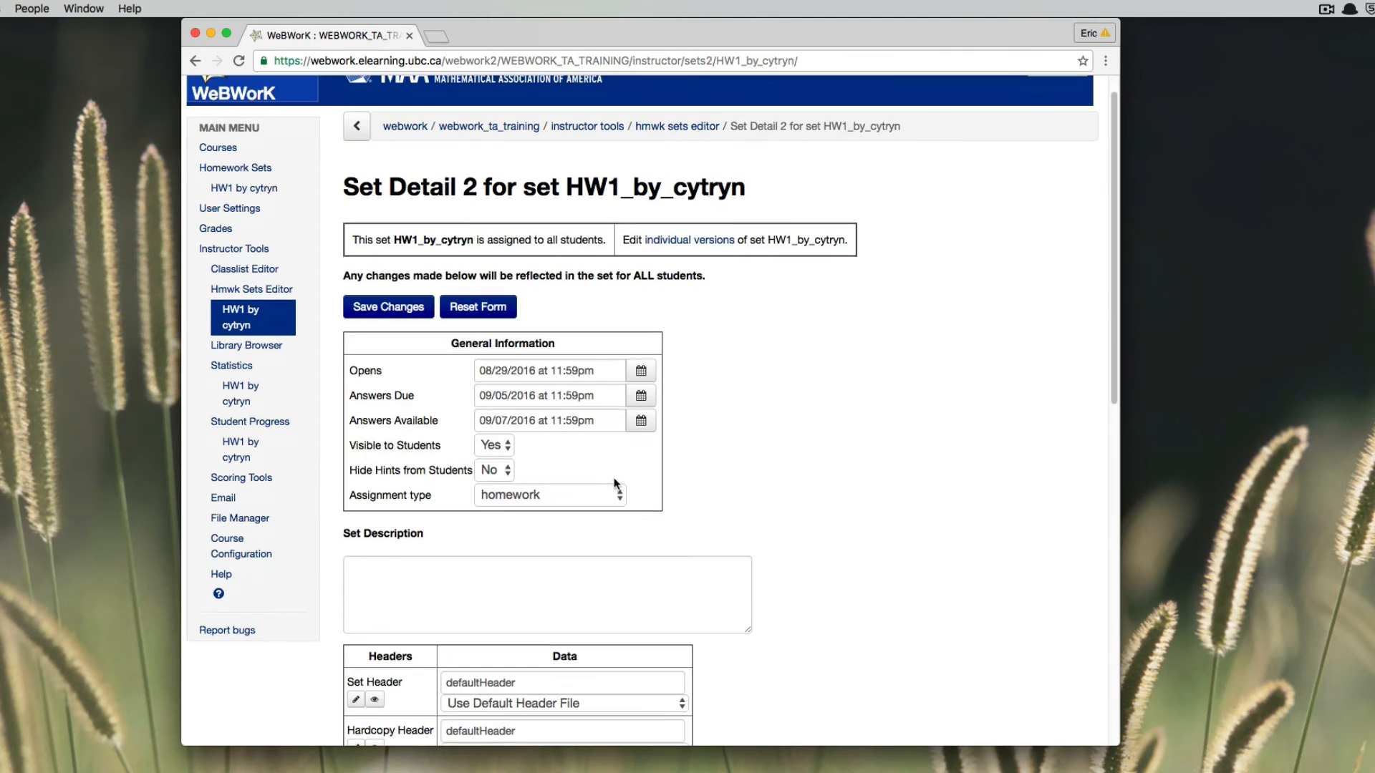
{"action": "scroll", "coordinate": [650, 412], "scroll_direction": "down", "scroll_amount": 5}
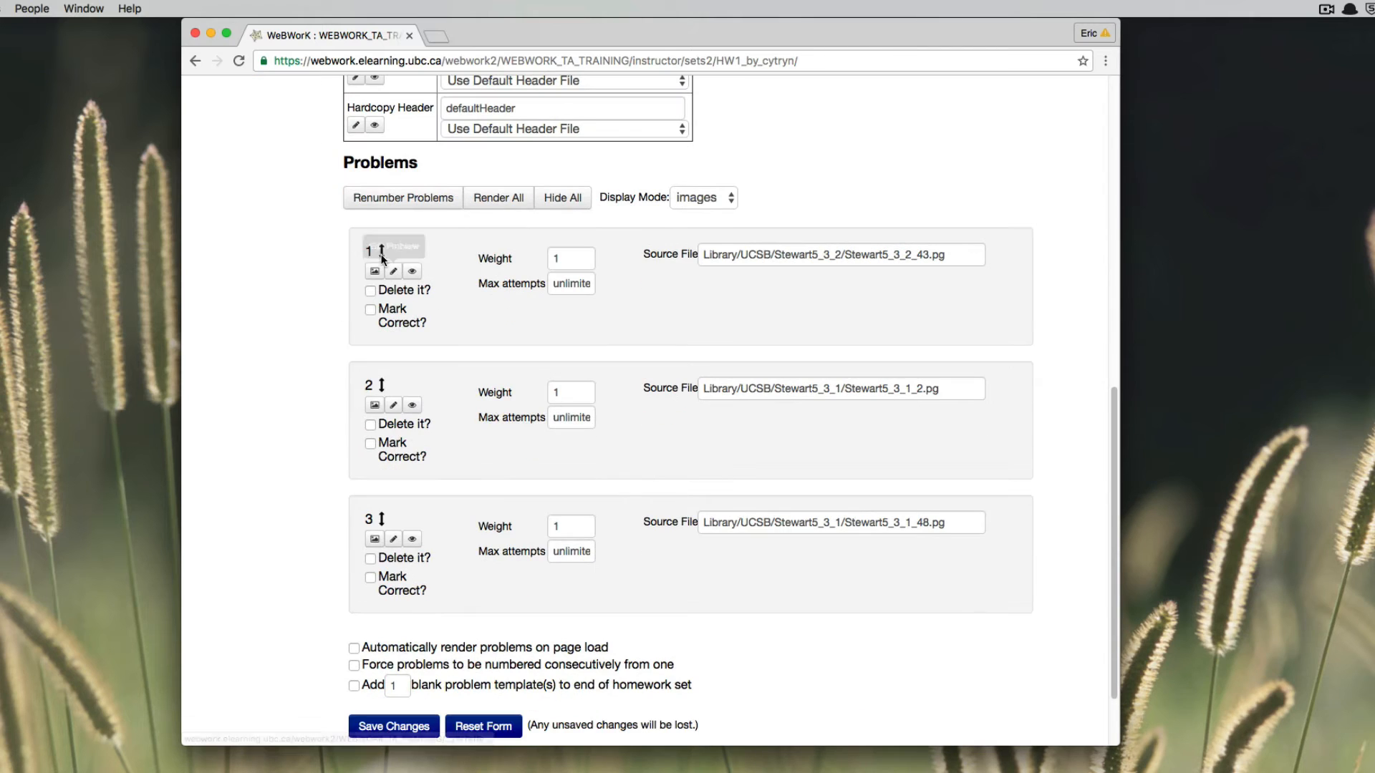
{"action": "double_click", "coordinate": [569, 284]}
{"action": "type", "text": "10"}
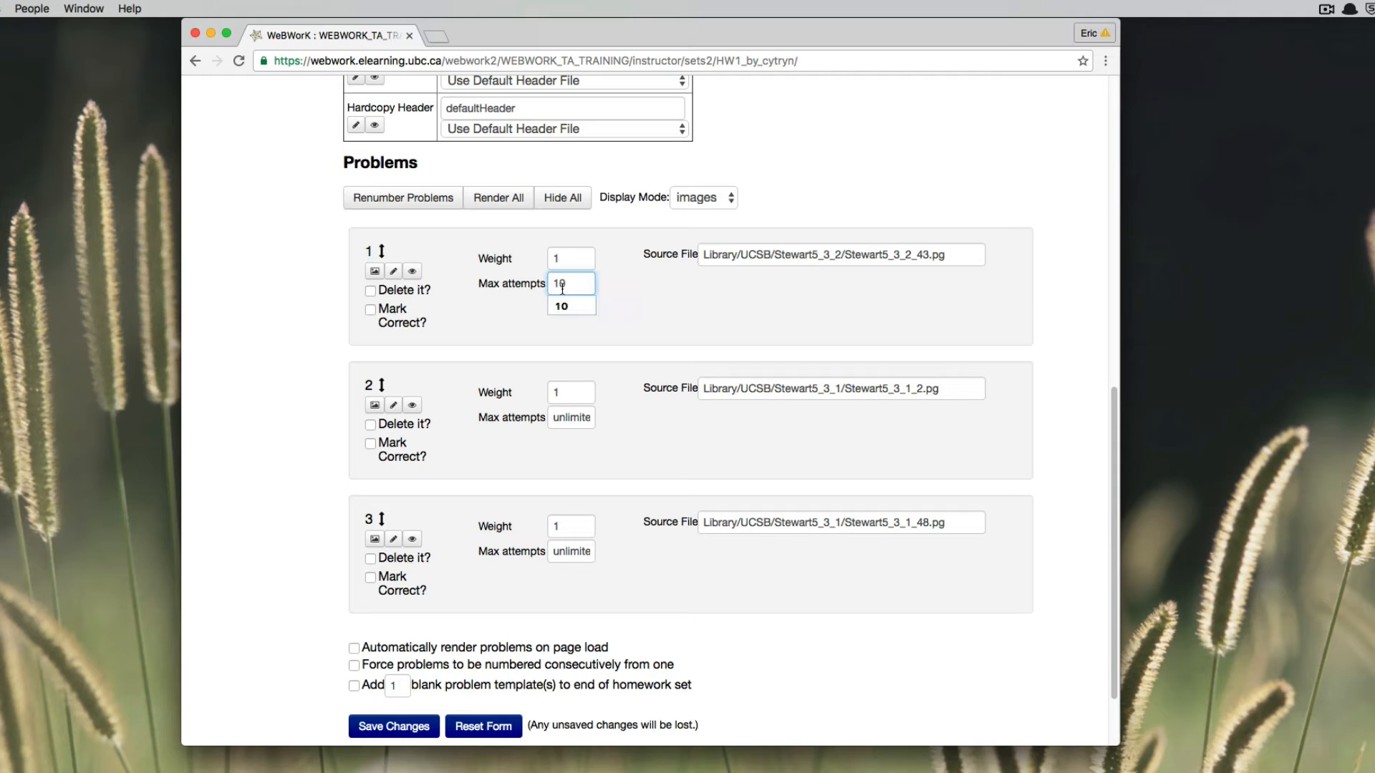
{"action": "key", "text": "Return"}
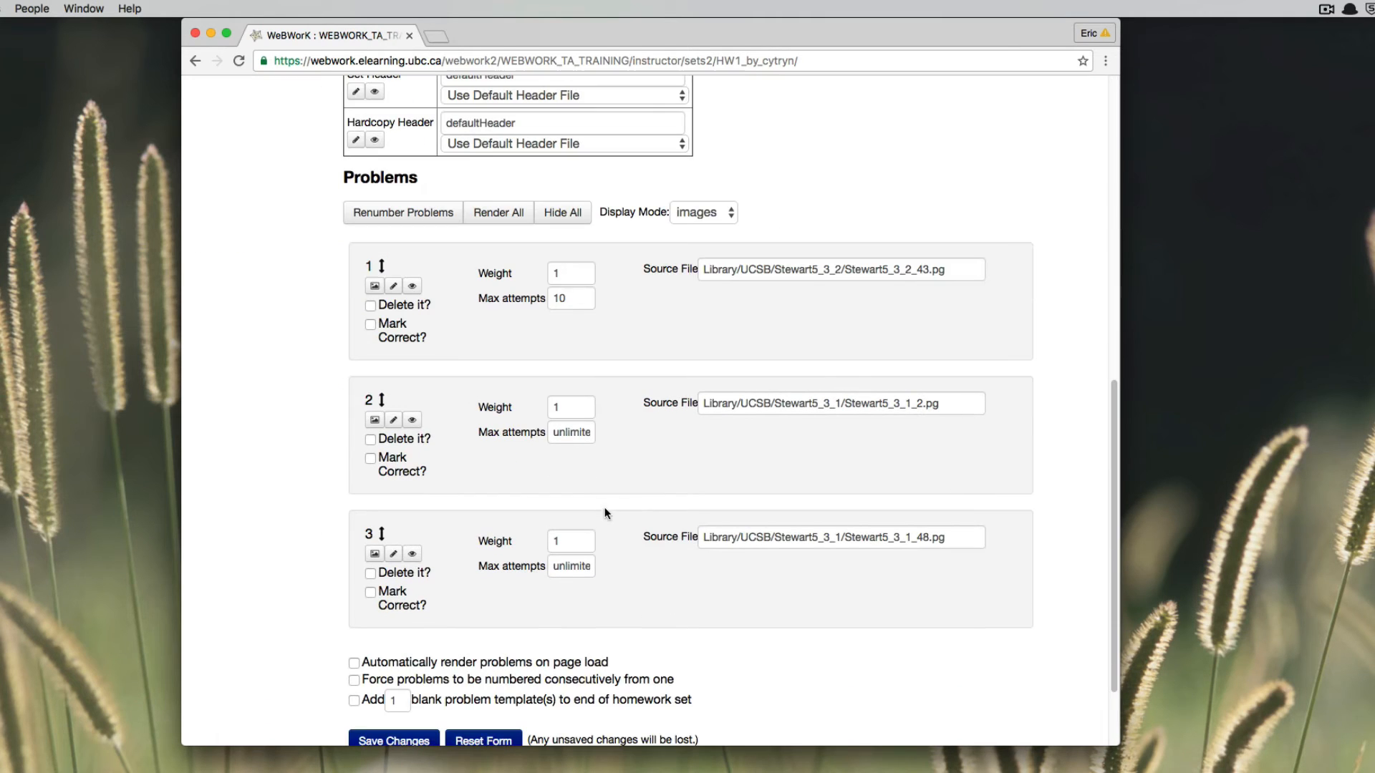
Step: Set the maximum attempts of problems 2 and 3 to 10, save the changes and check the saved problem list
{"action": "double_click", "coordinate": [571, 434]}
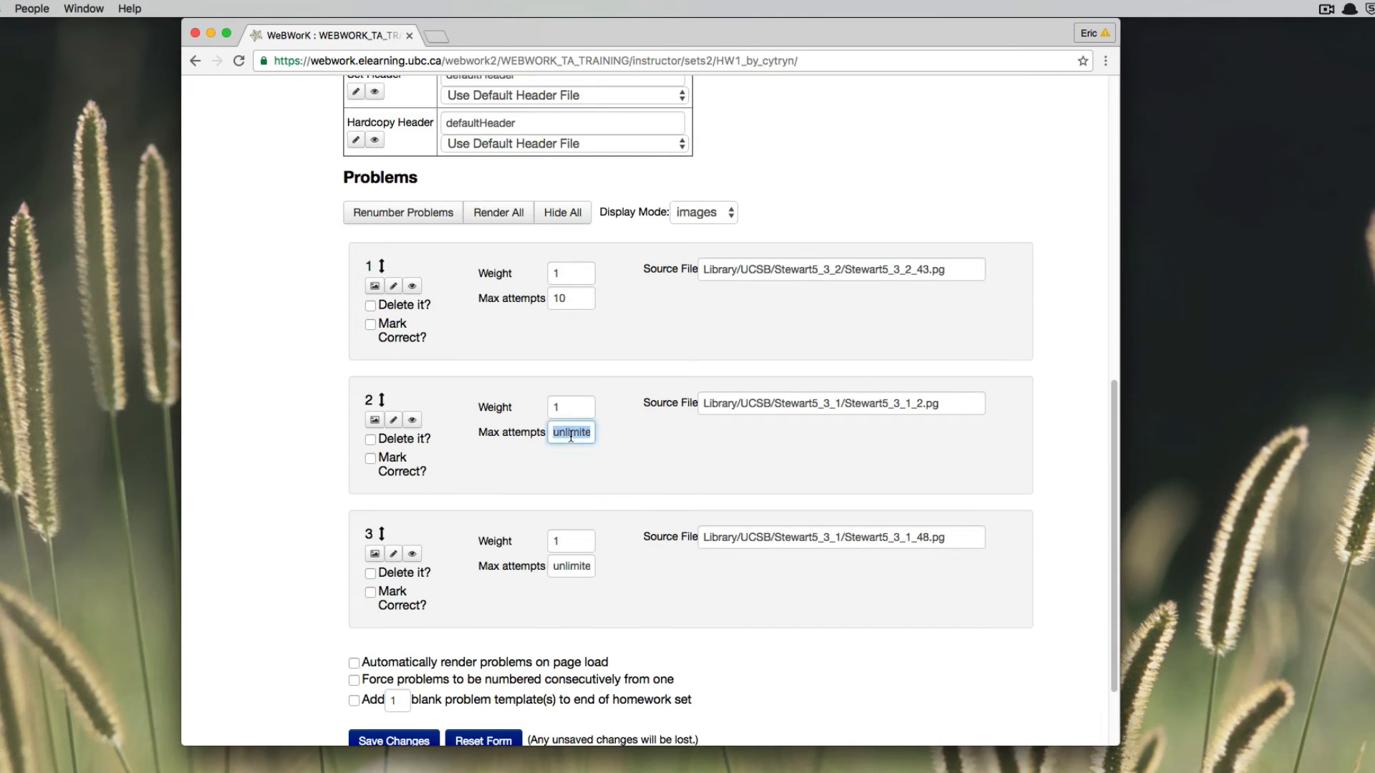
{"action": "type", "text": "10"}
{"action": "double_click", "coordinate": [570, 567]}
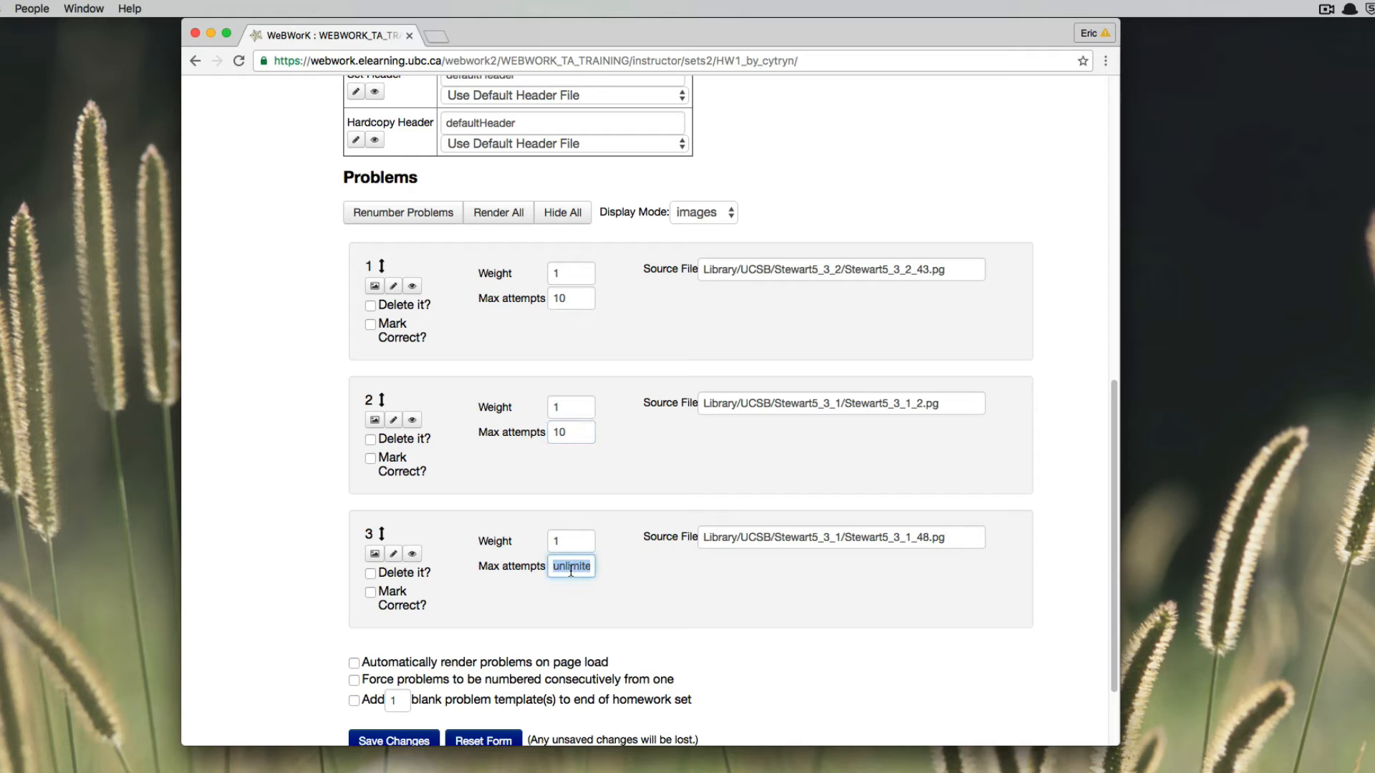
{"action": "type", "text": "10"}
{"action": "left_click", "coordinate": [308, 650]}
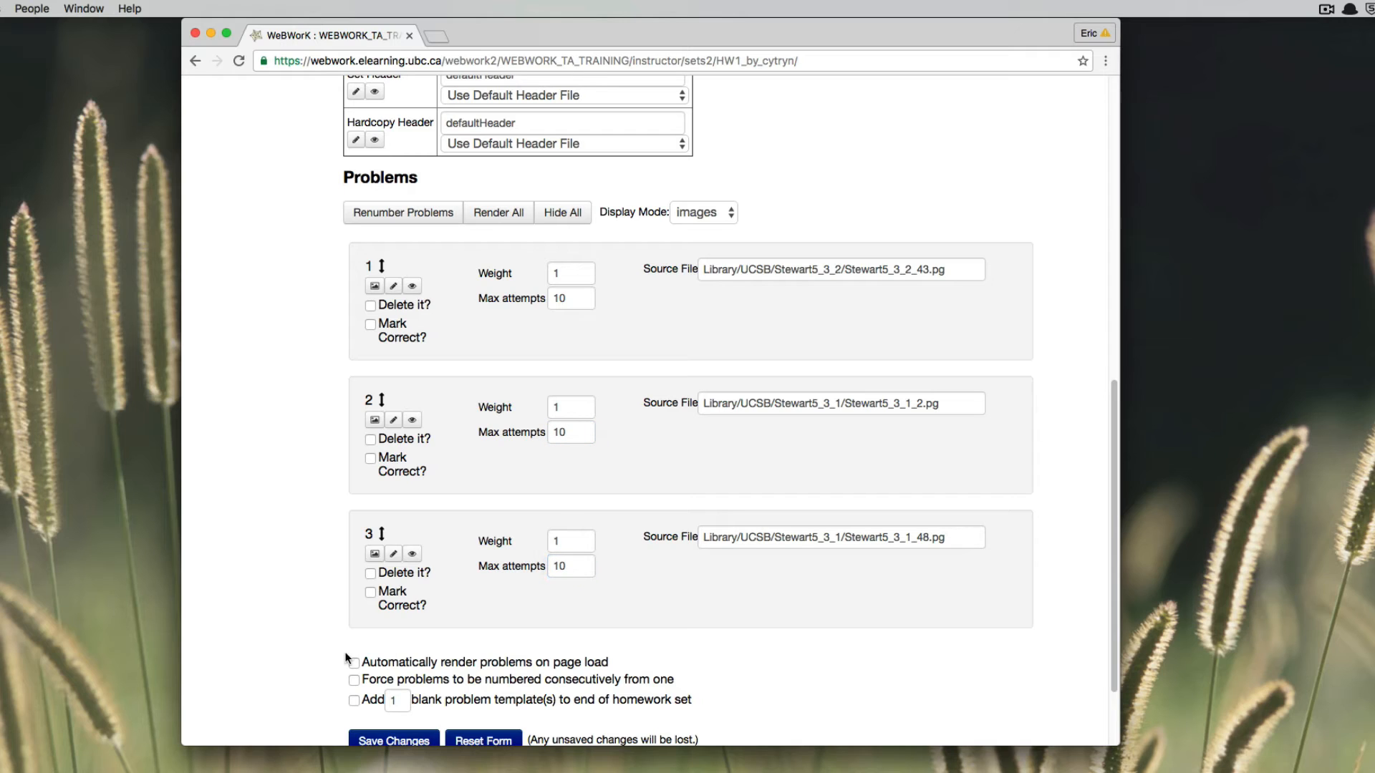
{"action": "scroll", "coordinate": [342, 657], "scroll_direction": "down", "scroll_amount": 1}
{"action": "left_click", "coordinate": [396, 710]}
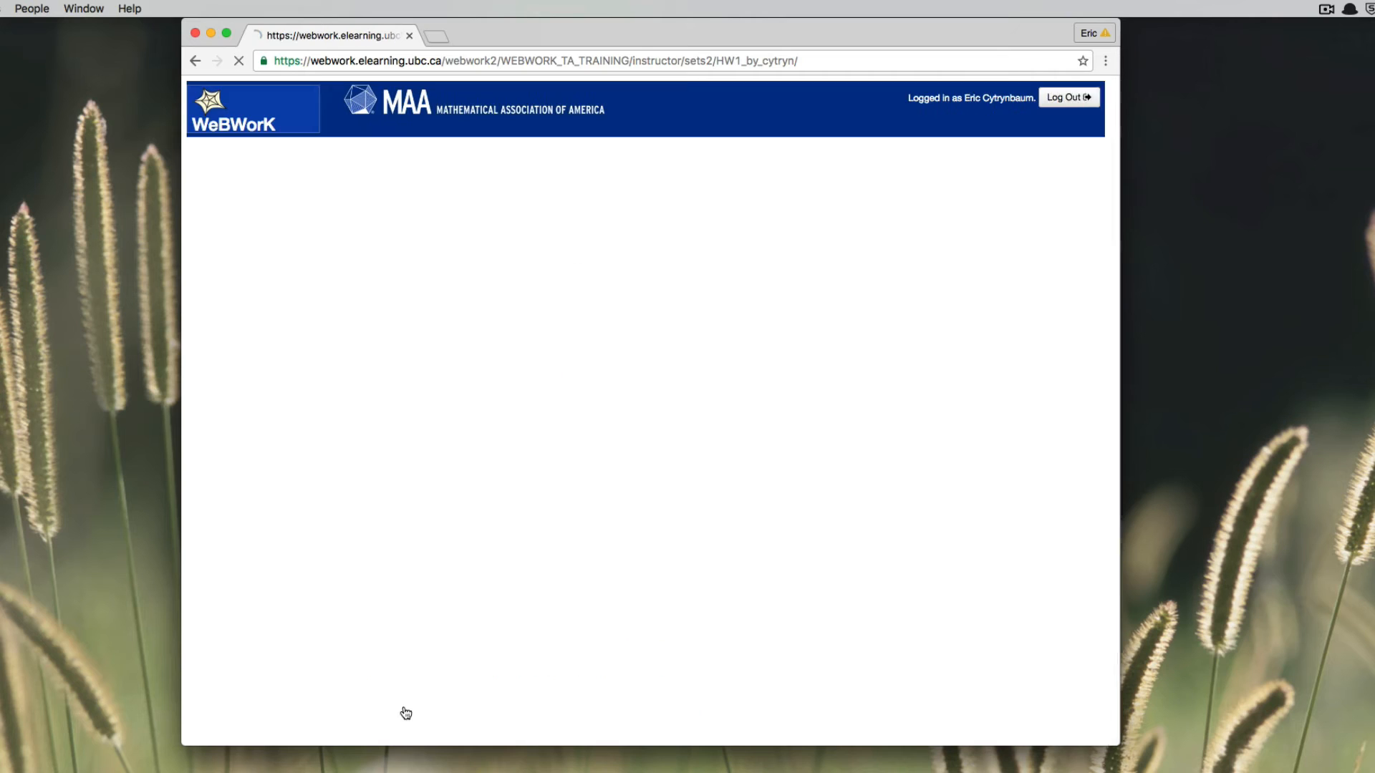
{"action": "scroll", "coordinate": [573, 543], "scroll_direction": "down", "scroll_amount": 1}
{"action": "scroll", "coordinate": [573, 542], "scroll_direction": "down", "scroll_amount": 10}
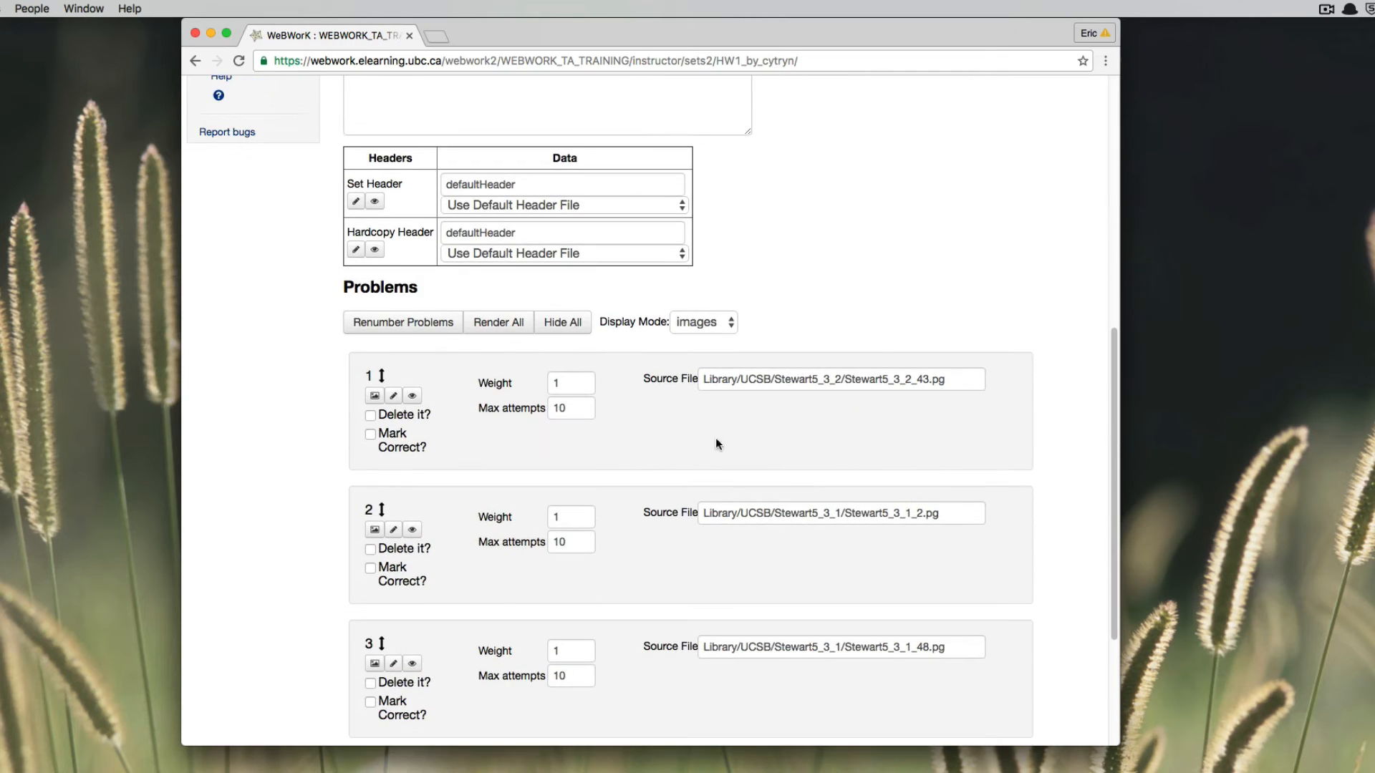
Step: Examine the source file paths of problems 1, 2 and 3 in the homework set
{"action": "triple_click", "coordinate": [764, 378]}
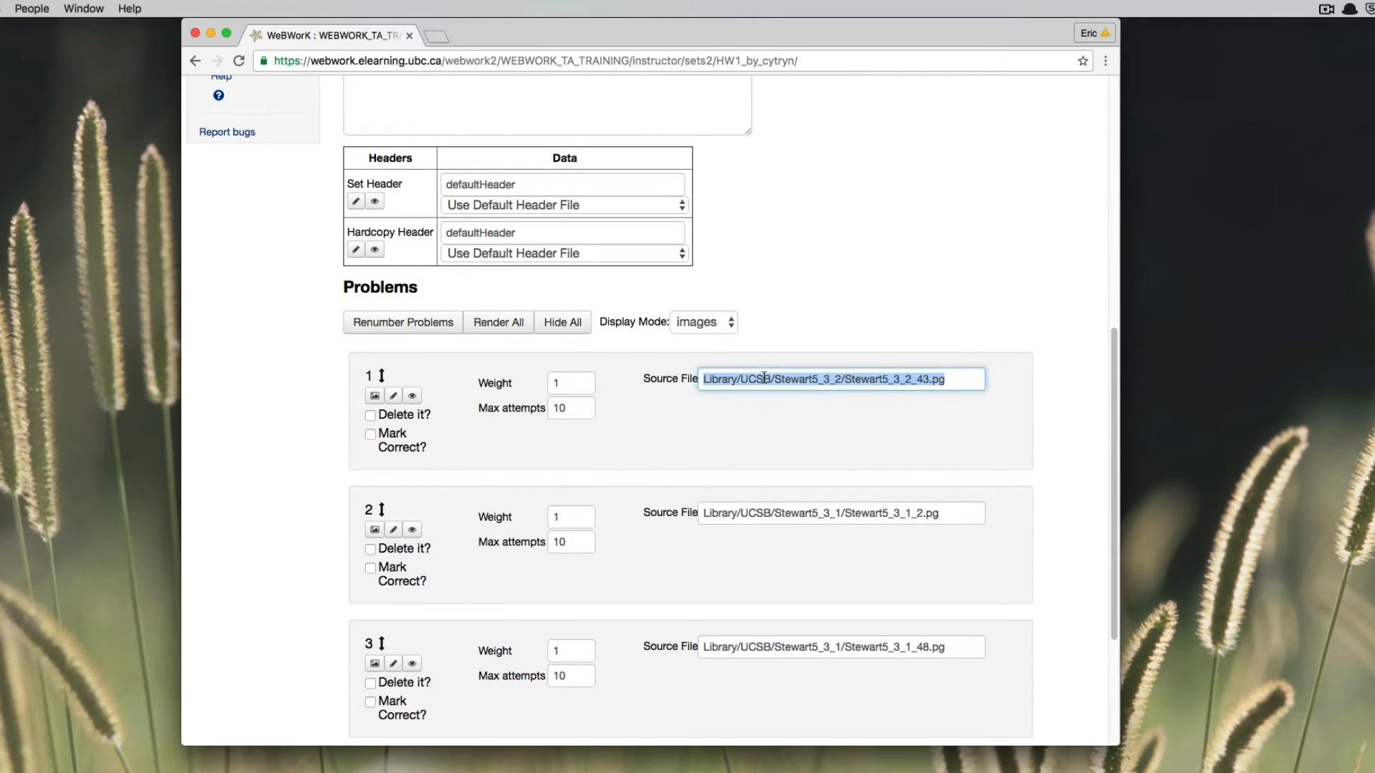
{"action": "left_click", "coordinate": [760, 514]}
{"action": "triple_click", "coordinate": [760, 514]}
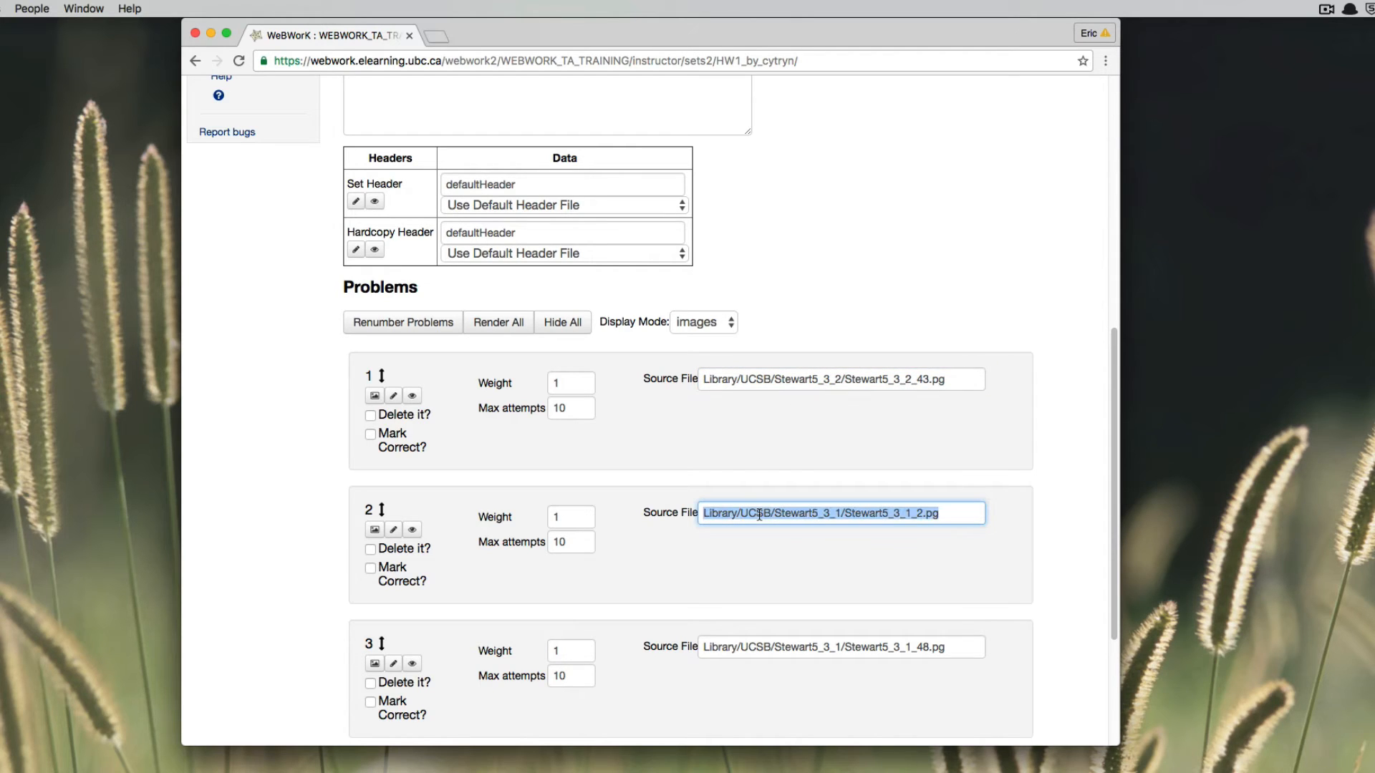
{"action": "left_click", "coordinate": [716, 378]}
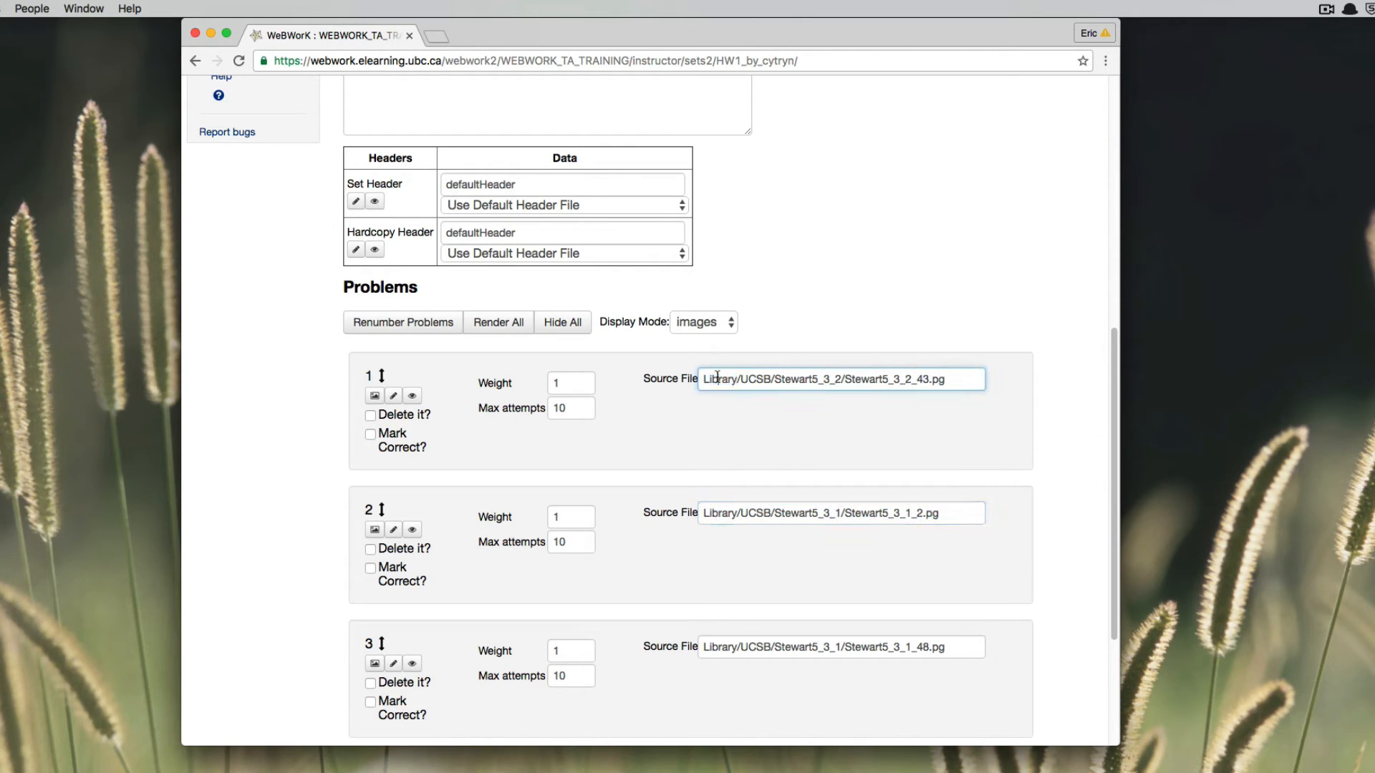
{"action": "triple_click", "coordinate": [717, 377]}
{"action": "double_click", "coordinate": [728, 514]}
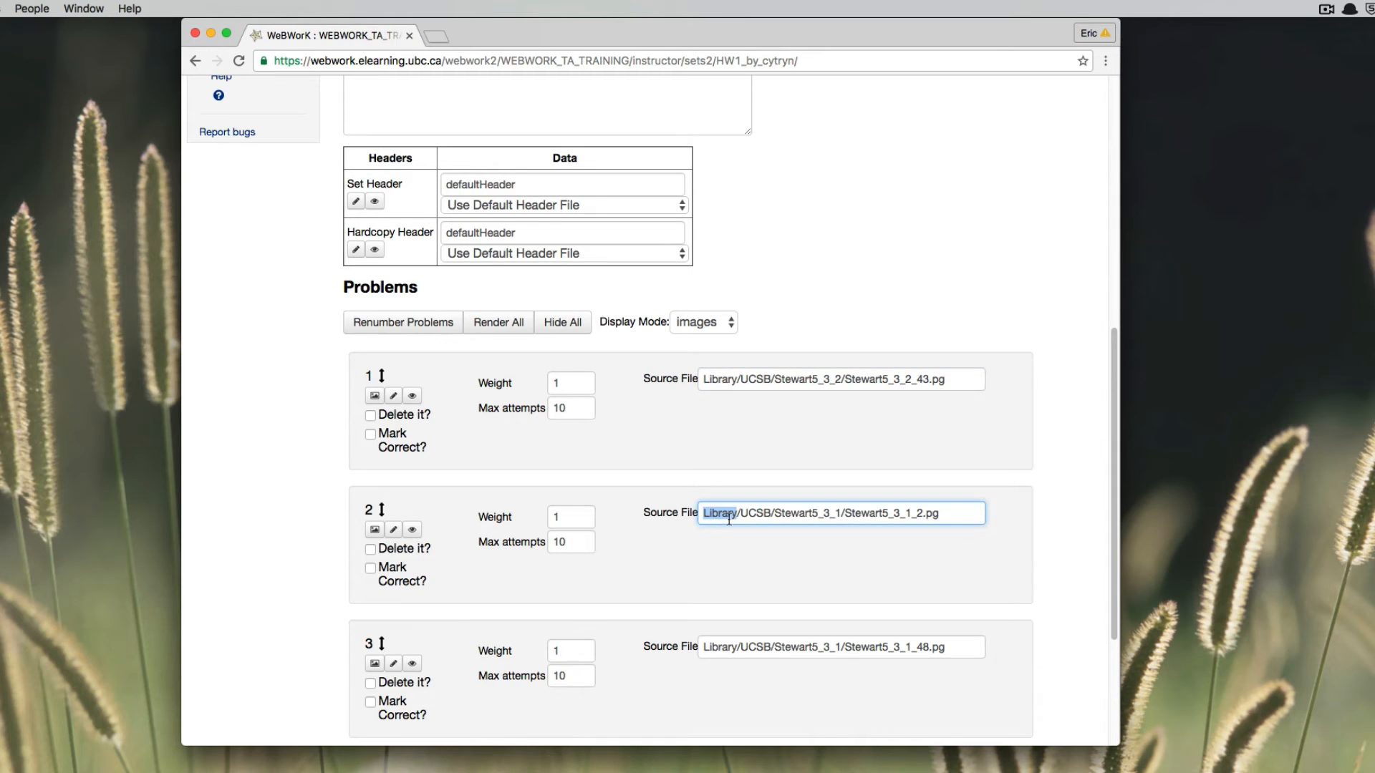
{"action": "double_click", "coordinate": [726, 651]}
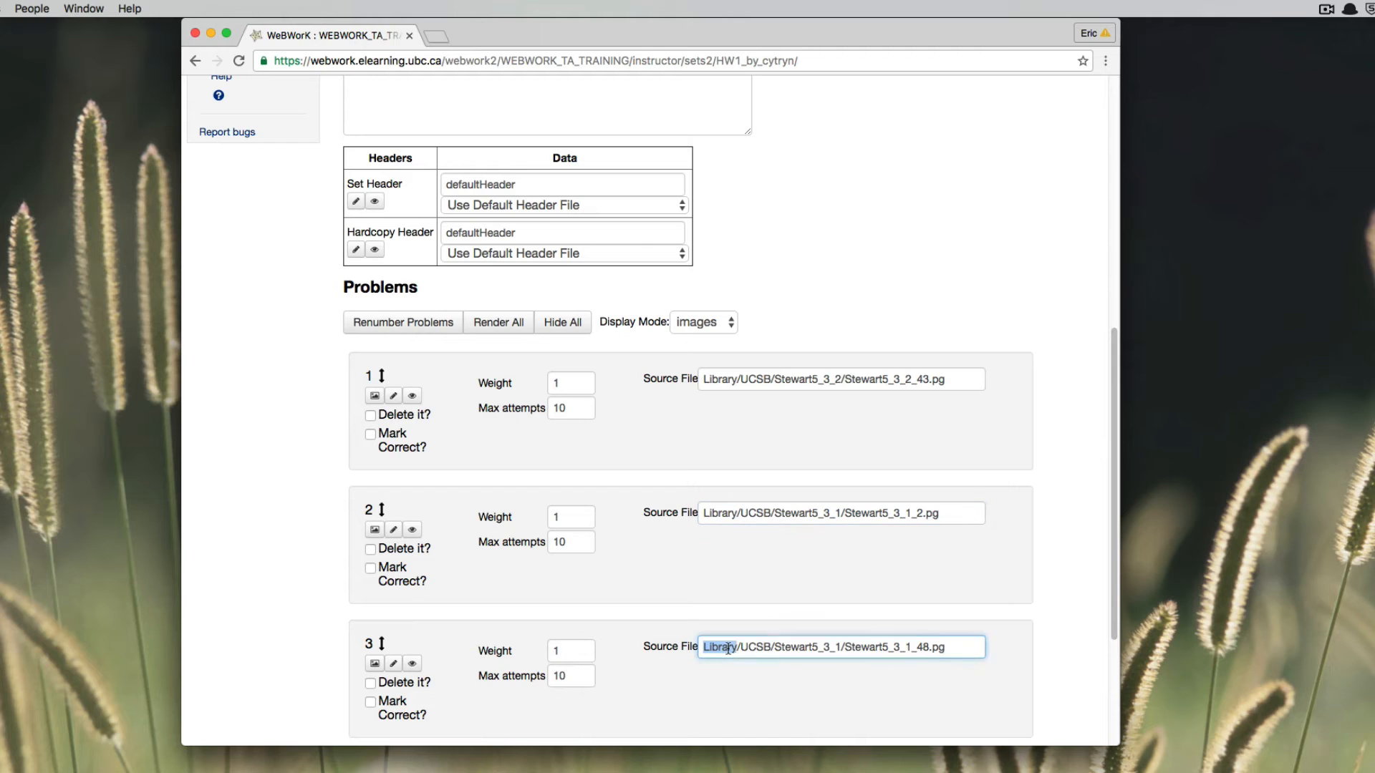
{"action": "triple_click", "coordinate": [725, 652]}
{"action": "key", "text": "Right"}
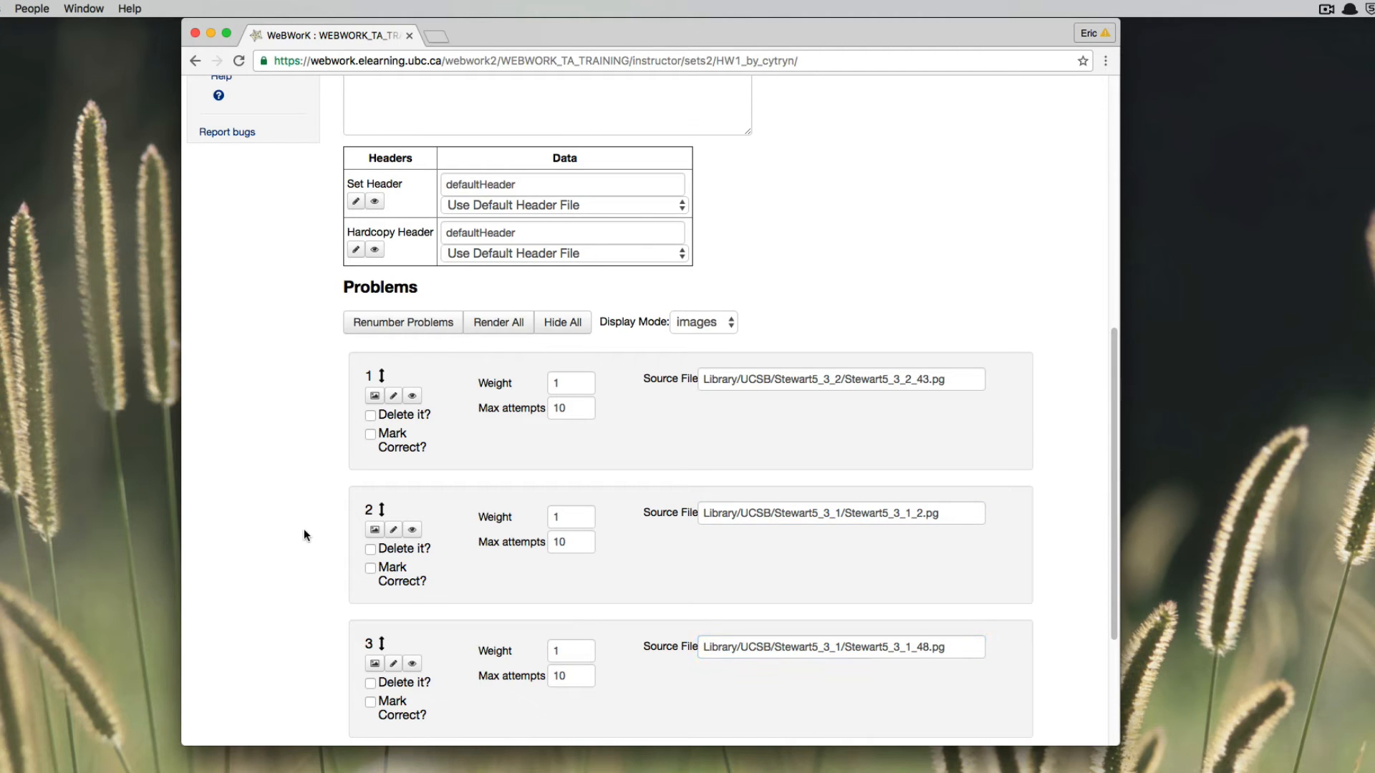
Step: Add 1 blank problem template to the end of the homework set and save the changes
{"action": "scroll", "coordinate": [284, 530], "scroll_direction": "down", "scroll_amount": 5}
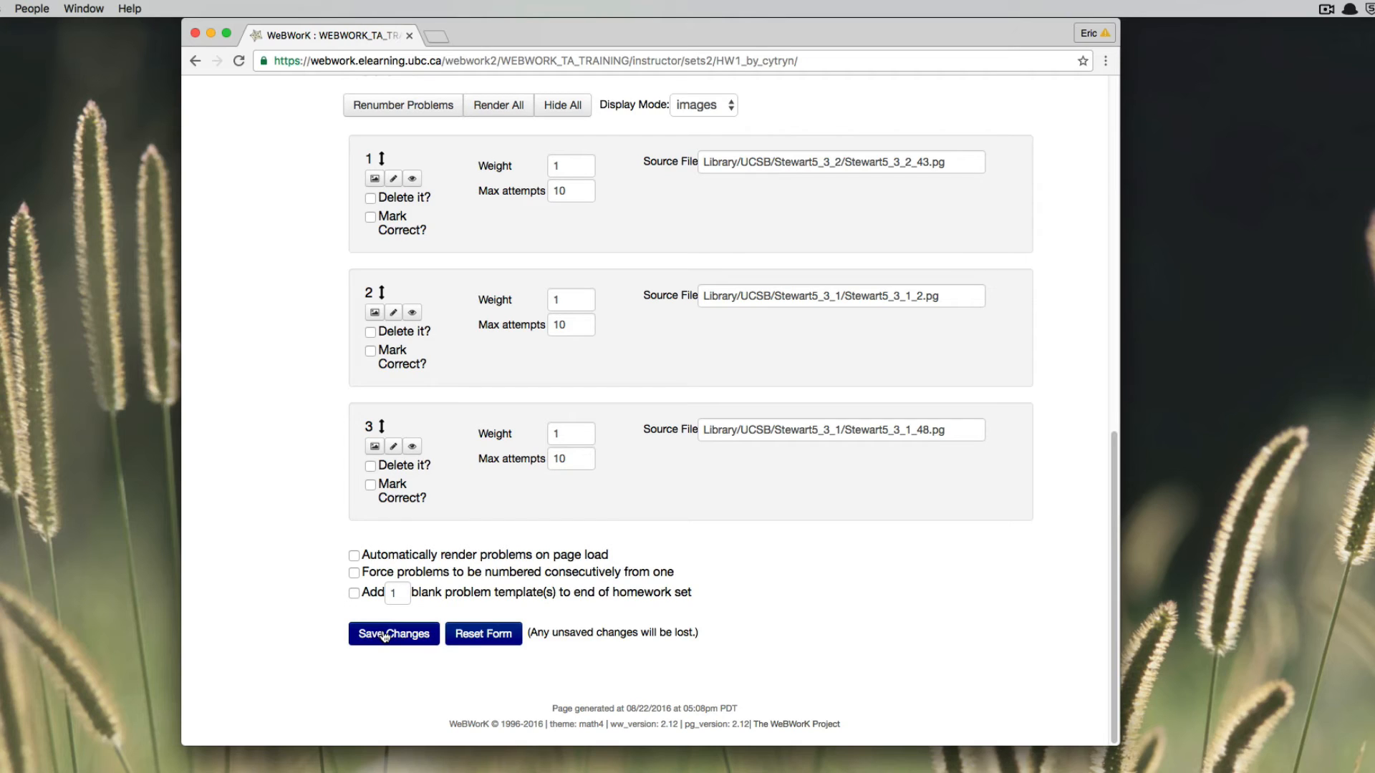
{"action": "left_click", "coordinate": [354, 593]}
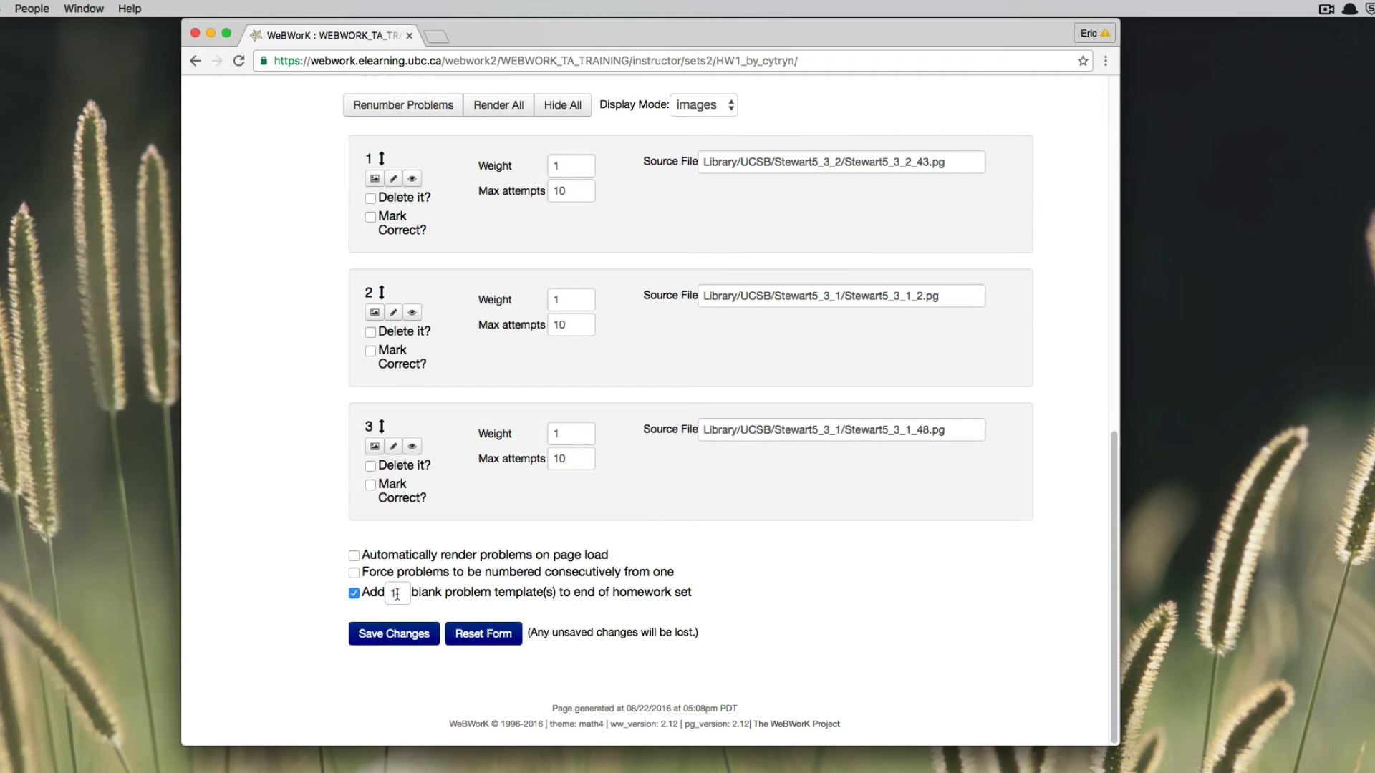
{"action": "left_click", "coordinate": [396, 635]}
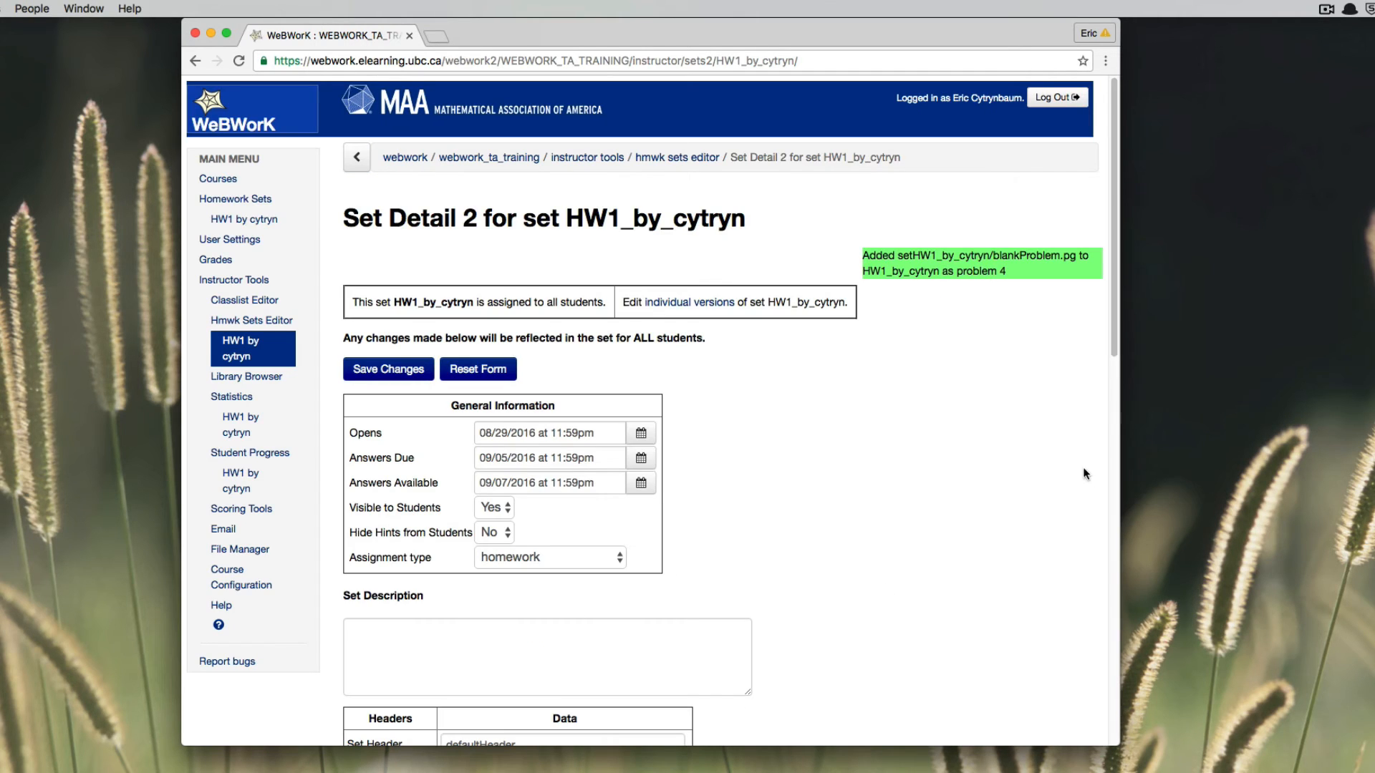
{"action": "left_click_drag", "start_coordinate": [1115, 350], "coordinate": [1055, 680]}
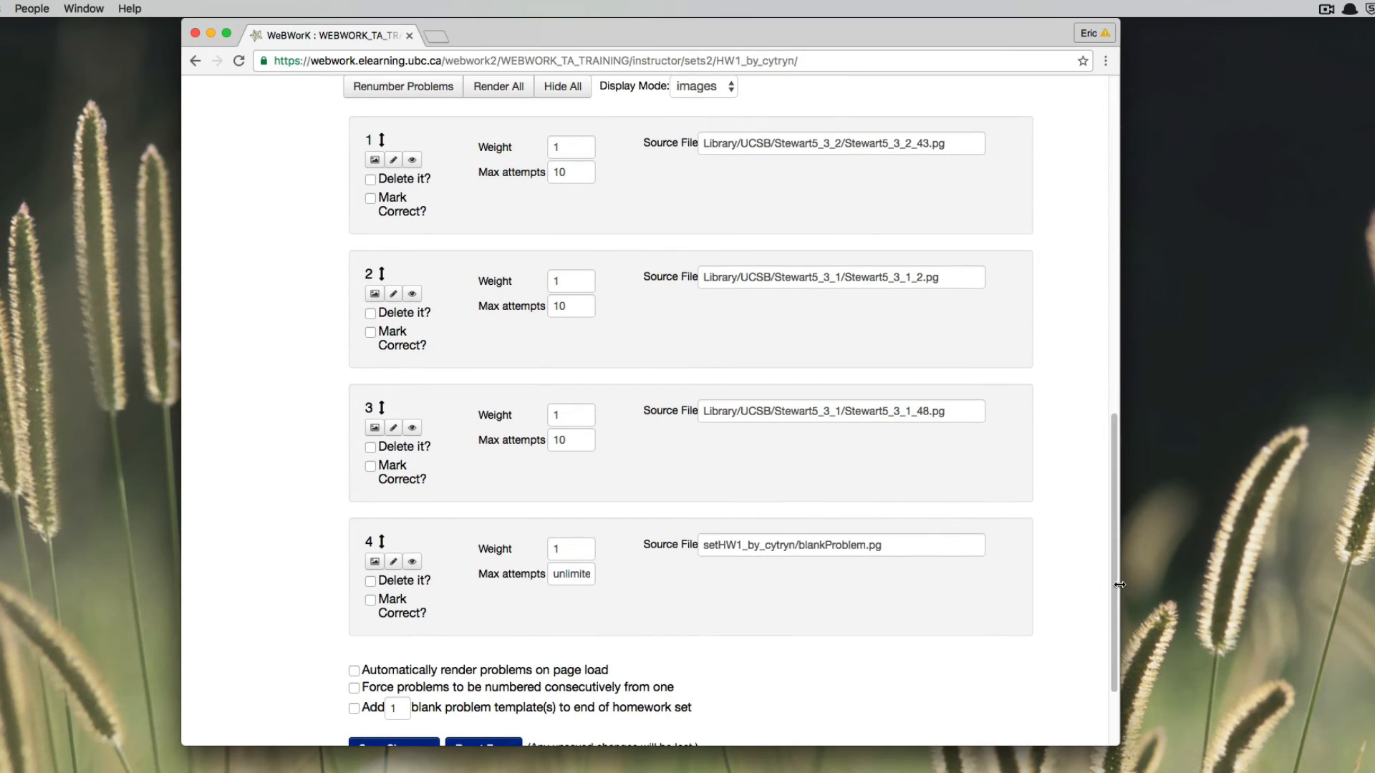
Step: Render all problems in MathJax display mode and examine the preview and source file of problem 4
{"action": "scroll", "coordinate": [1107, 520], "scroll_direction": "up", "scroll_amount": 5}
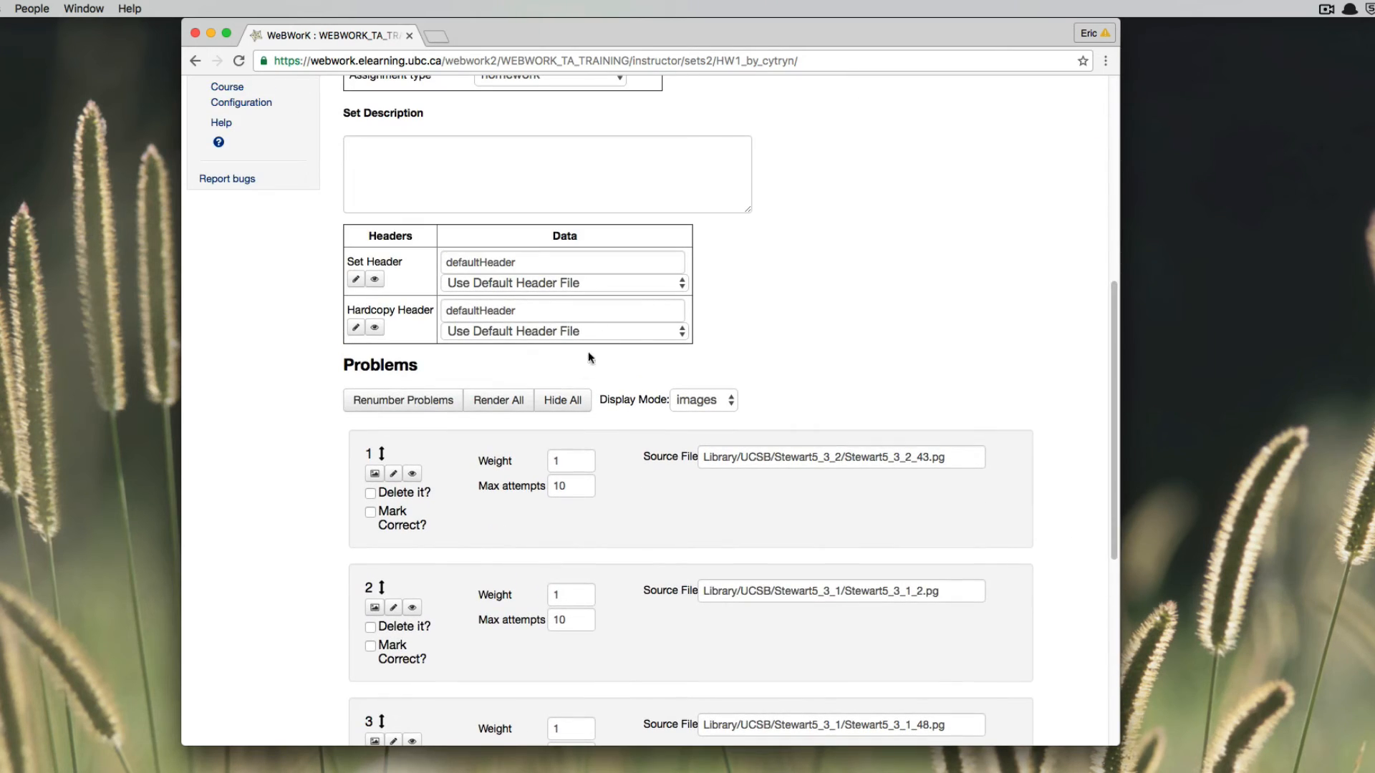
{"action": "left_click", "coordinate": [699, 400]}
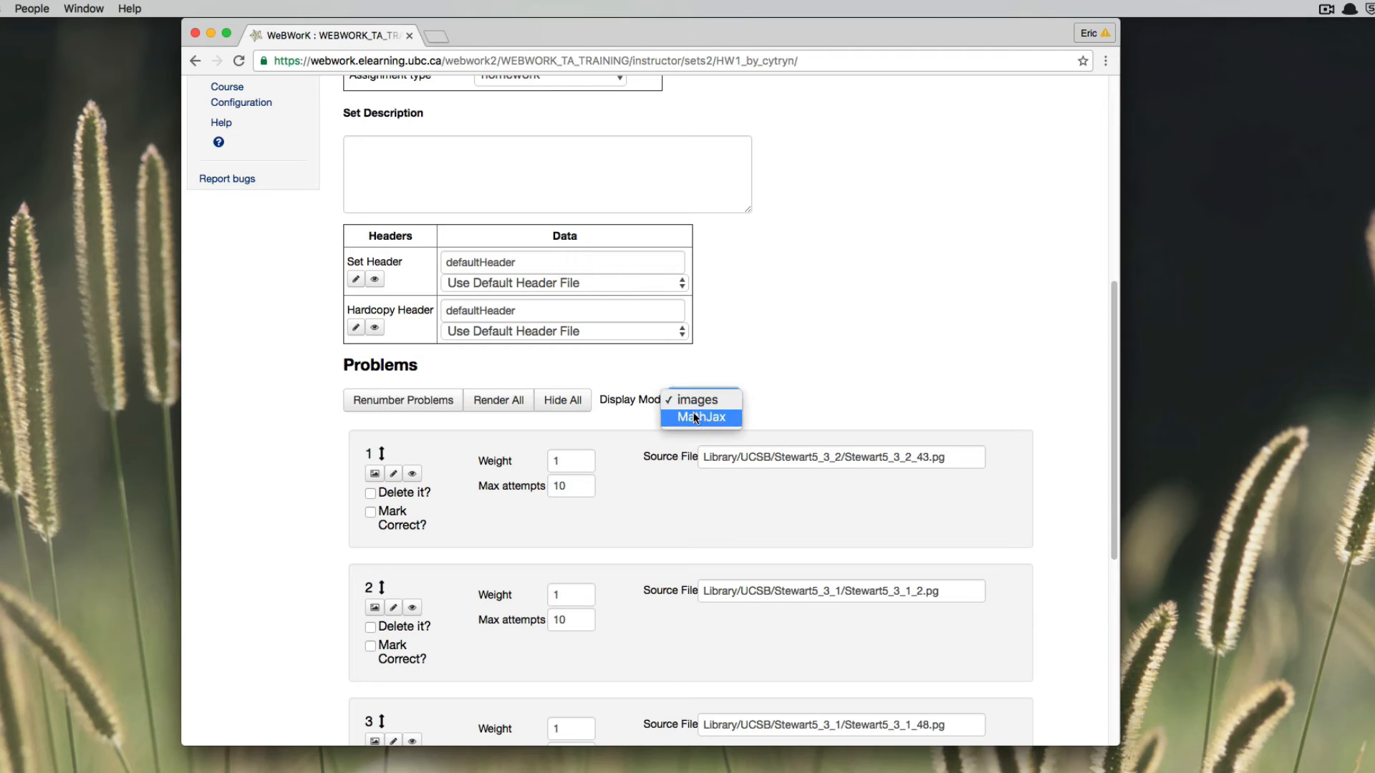
{"action": "left_click", "coordinate": [650, 433]}
{"action": "left_click", "coordinate": [498, 400]}
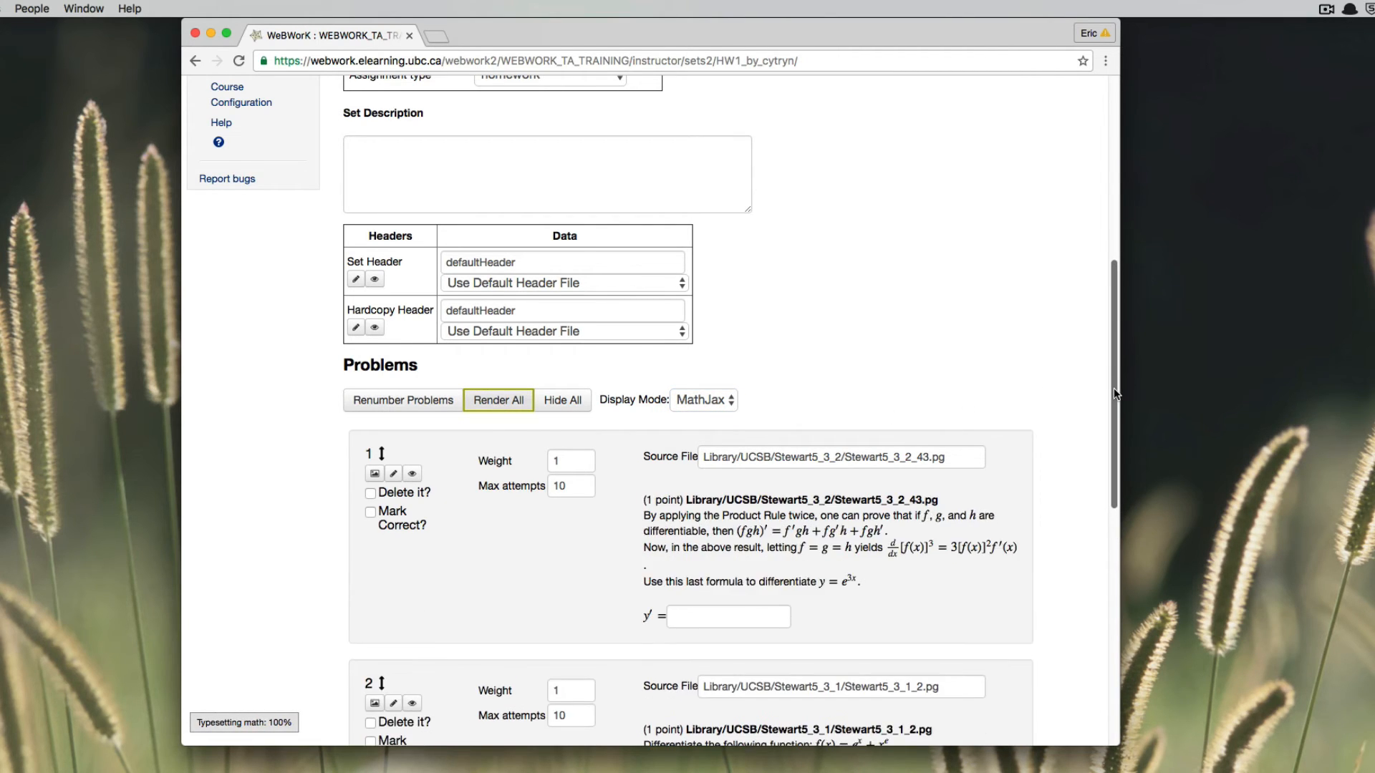
{"action": "scroll", "coordinate": [1114, 389], "scroll_direction": "down", "scroll_amount": 5}
{"action": "scroll", "coordinate": [1068, 534], "scroll_direction": "down", "scroll_amount": 4}
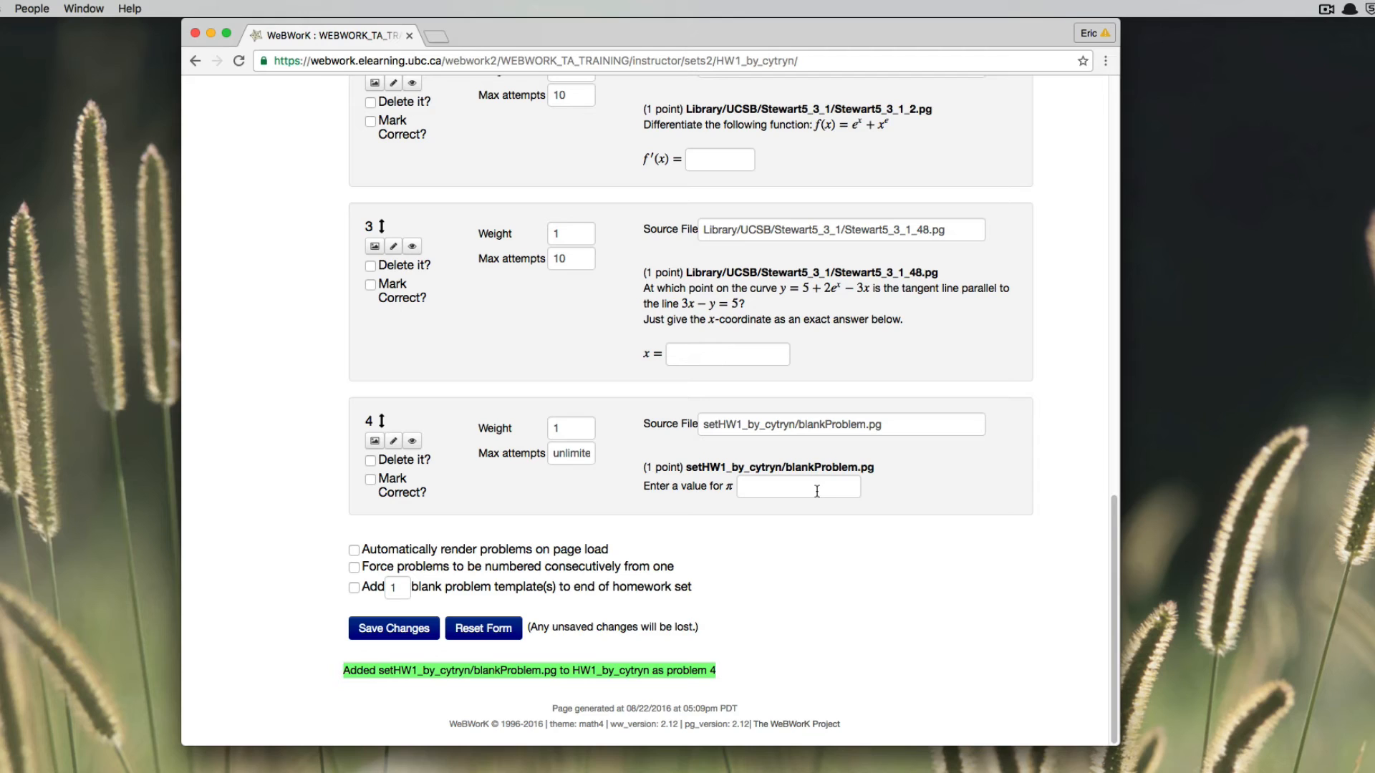
{"action": "triple_click", "coordinate": [772, 425]}
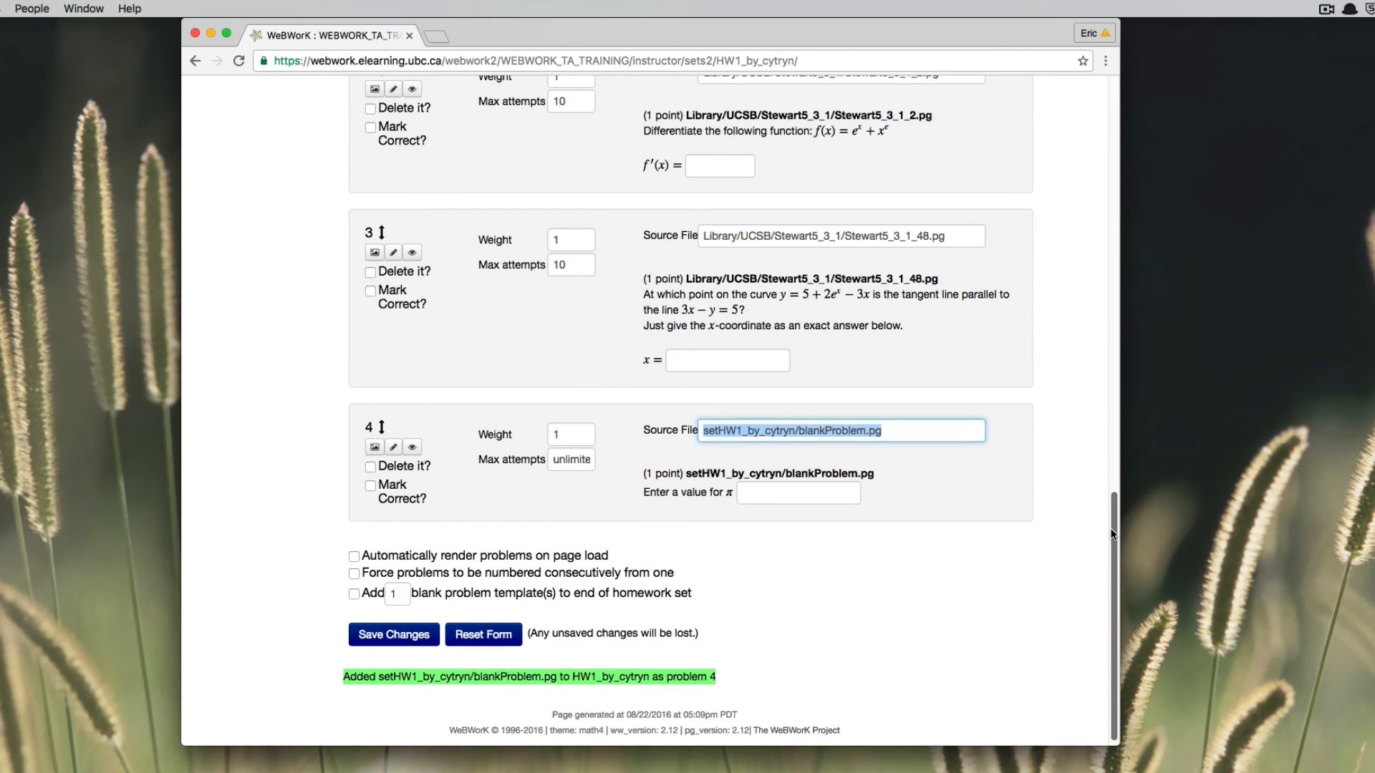
Step: Open the local folder of the course templates in the File Manager to examine its contents
{"action": "scroll", "coordinate": [1110, 509], "scroll_direction": "up", "scroll_amount": 3}
{"action": "left_click_drag", "start_coordinate": [1106, 485], "coordinate": [1095, 115]}
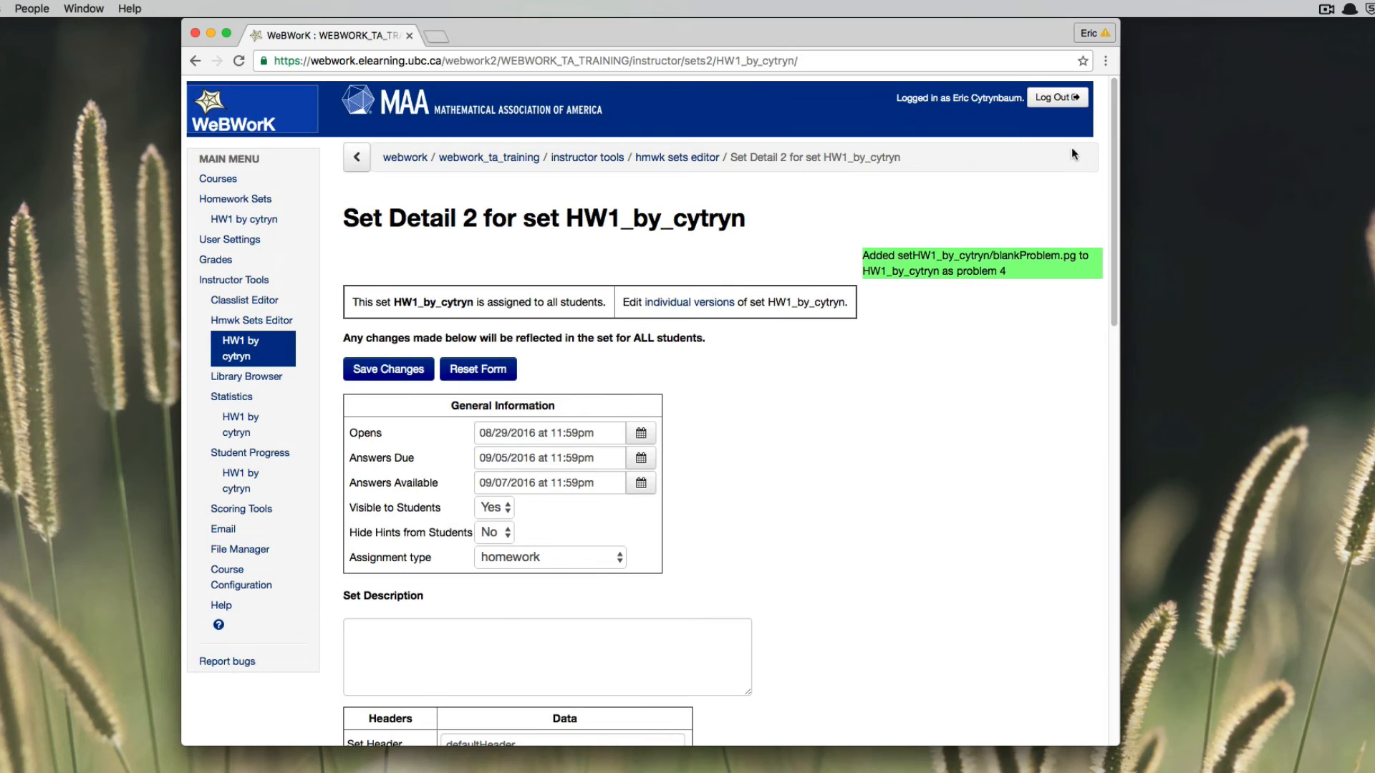
{"action": "left_click", "coordinate": [252, 551]}
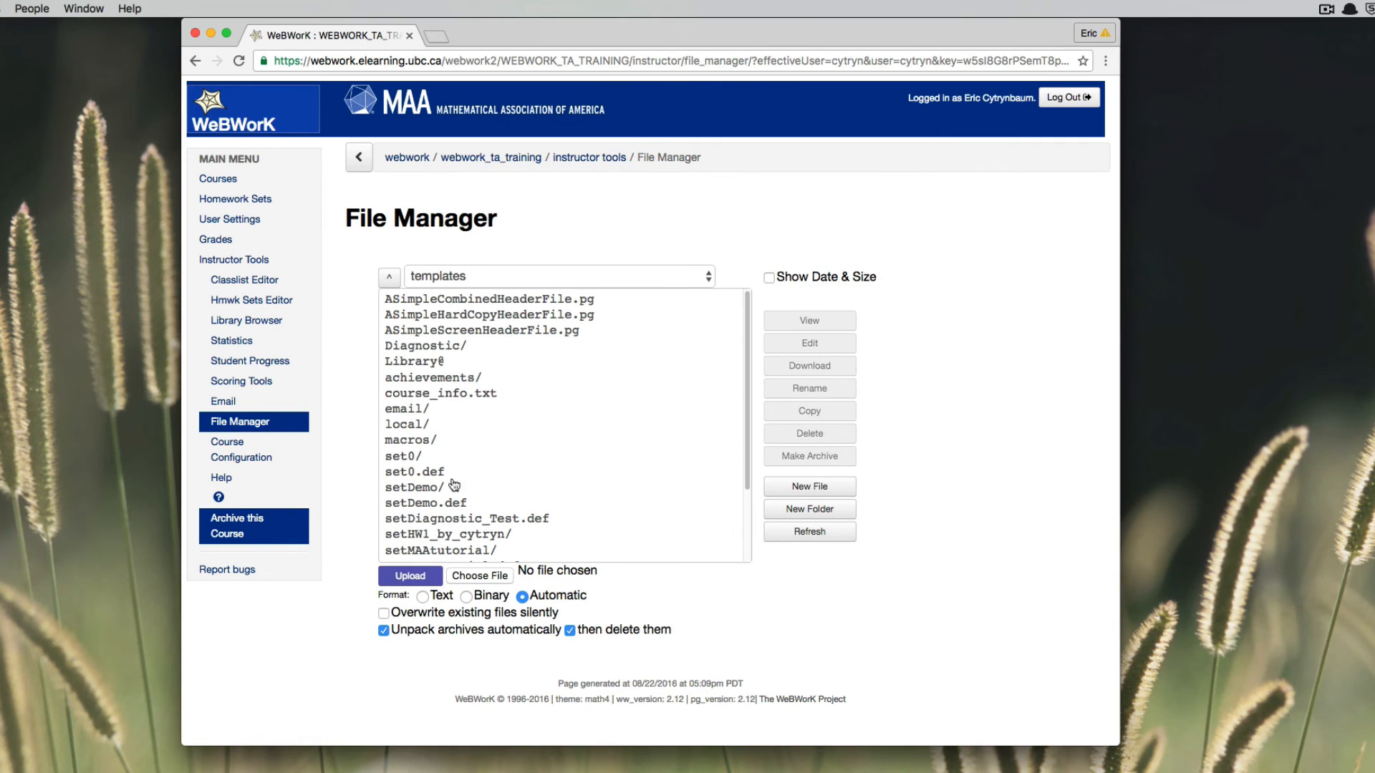
{"action": "double_click", "coordinate": [409, 425]}
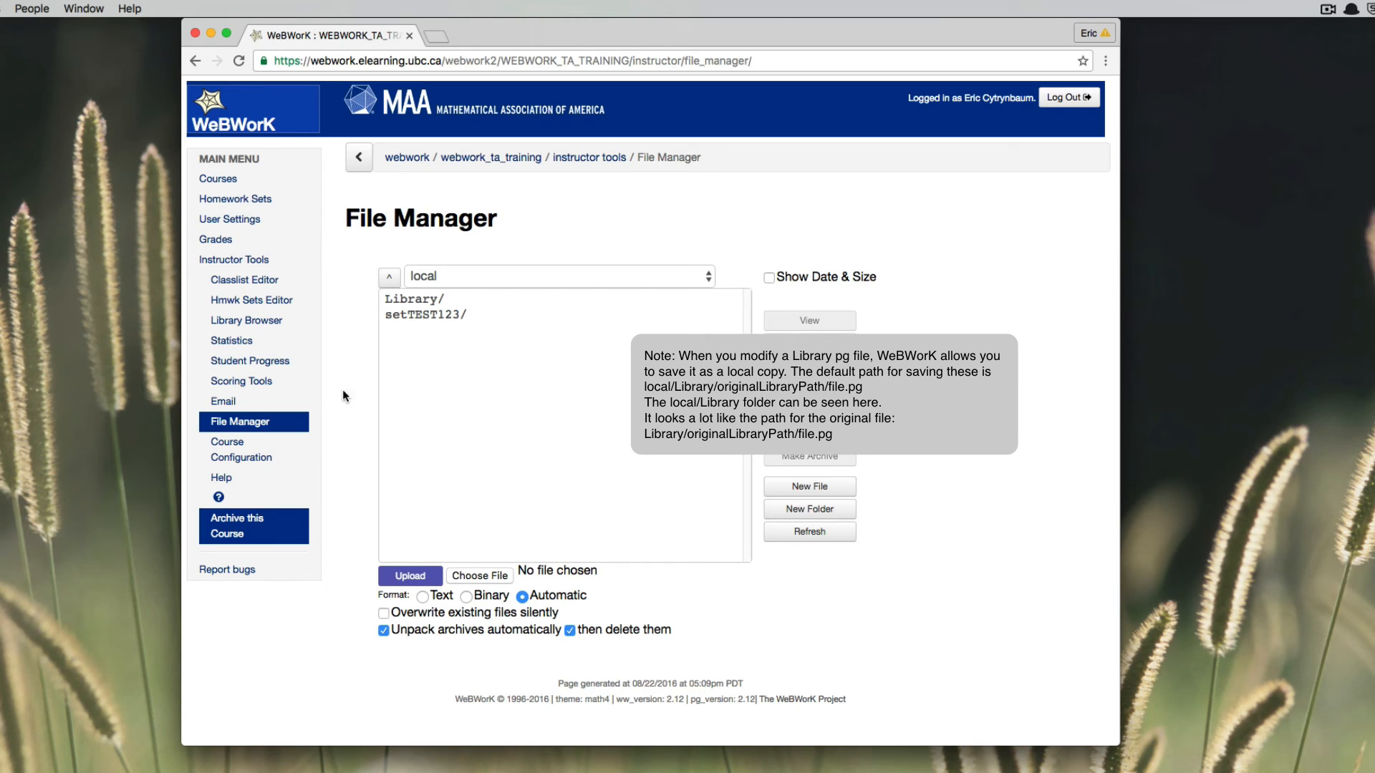
Step: Reopen the problem details of the instructor's HW1 set from the Hmwk Sets Editor and examine problem 4's source file path
{"action": "left_click", "coordinate": [250, 300]}
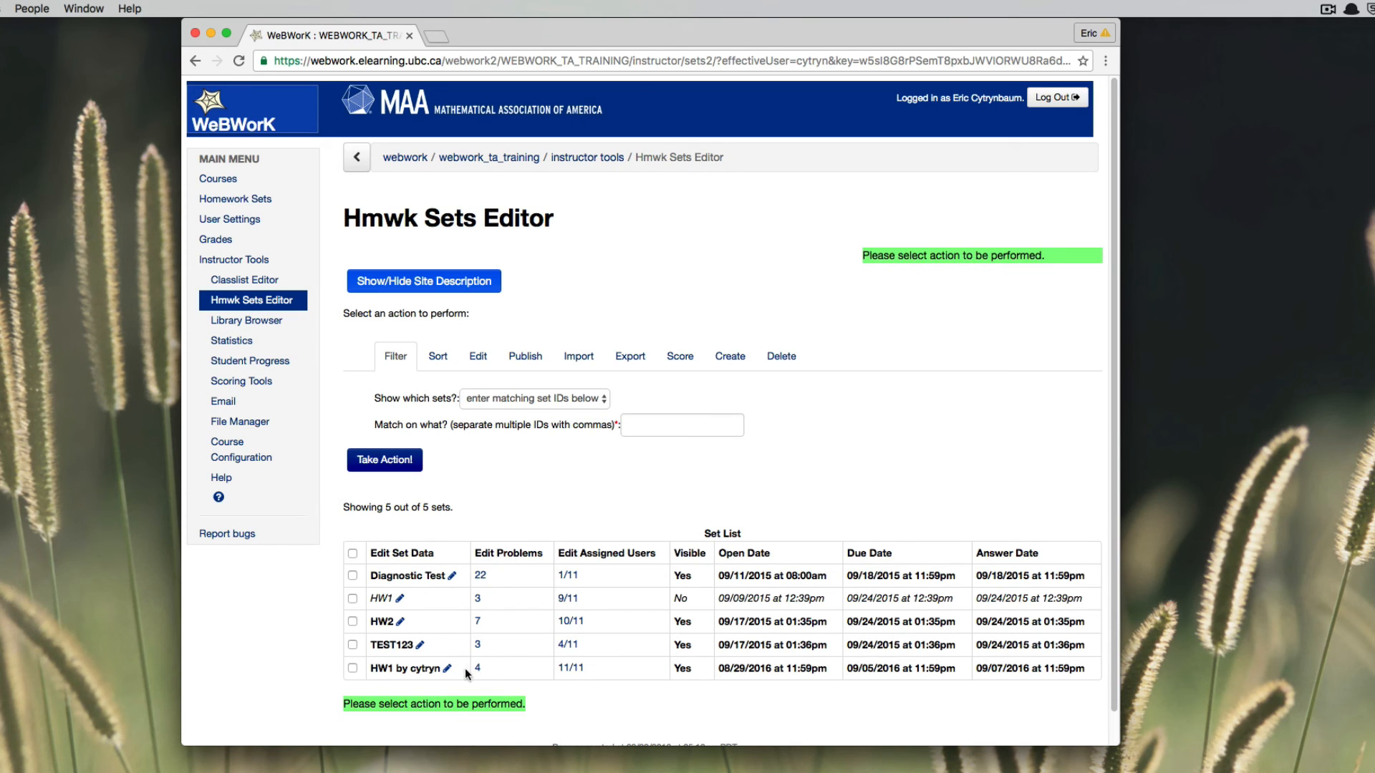
{"action": "left_click", "coordinate": [478, 668]}
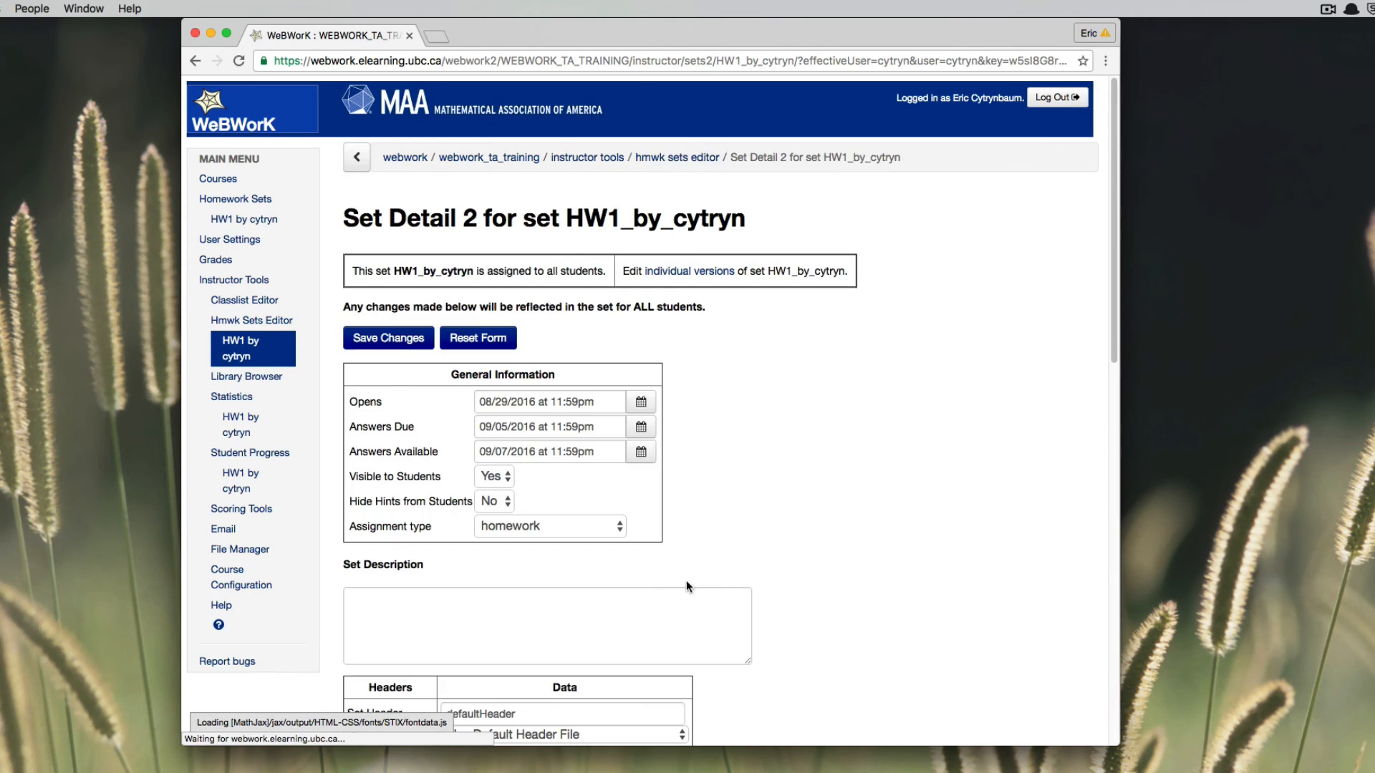
{"action": "scroll", "coordinate": [979, 582], "scroll_direction": "down", "scroll_amount": 15}
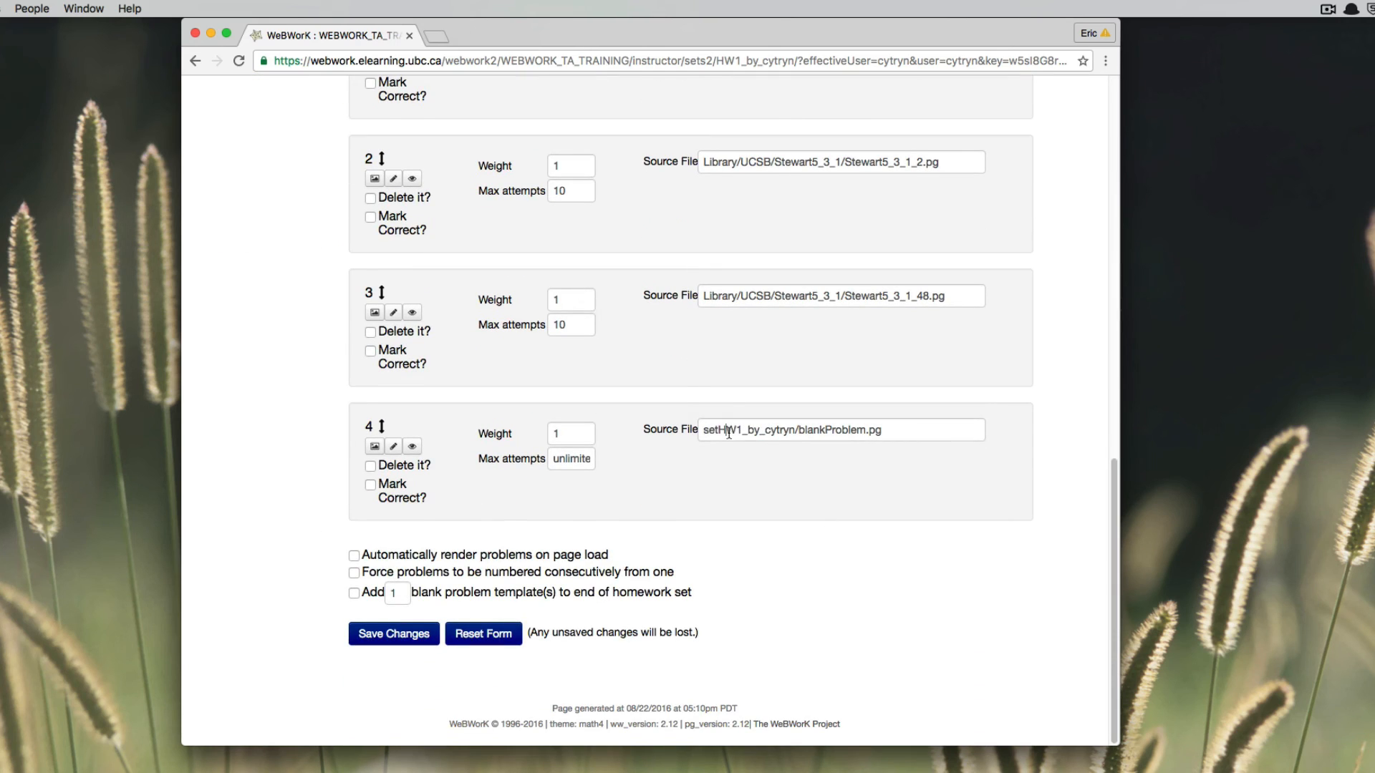
{"action": "double_click", "coordinate": [729, 430]}
{"action": "triple_click", "coordinate": [729, 432]}
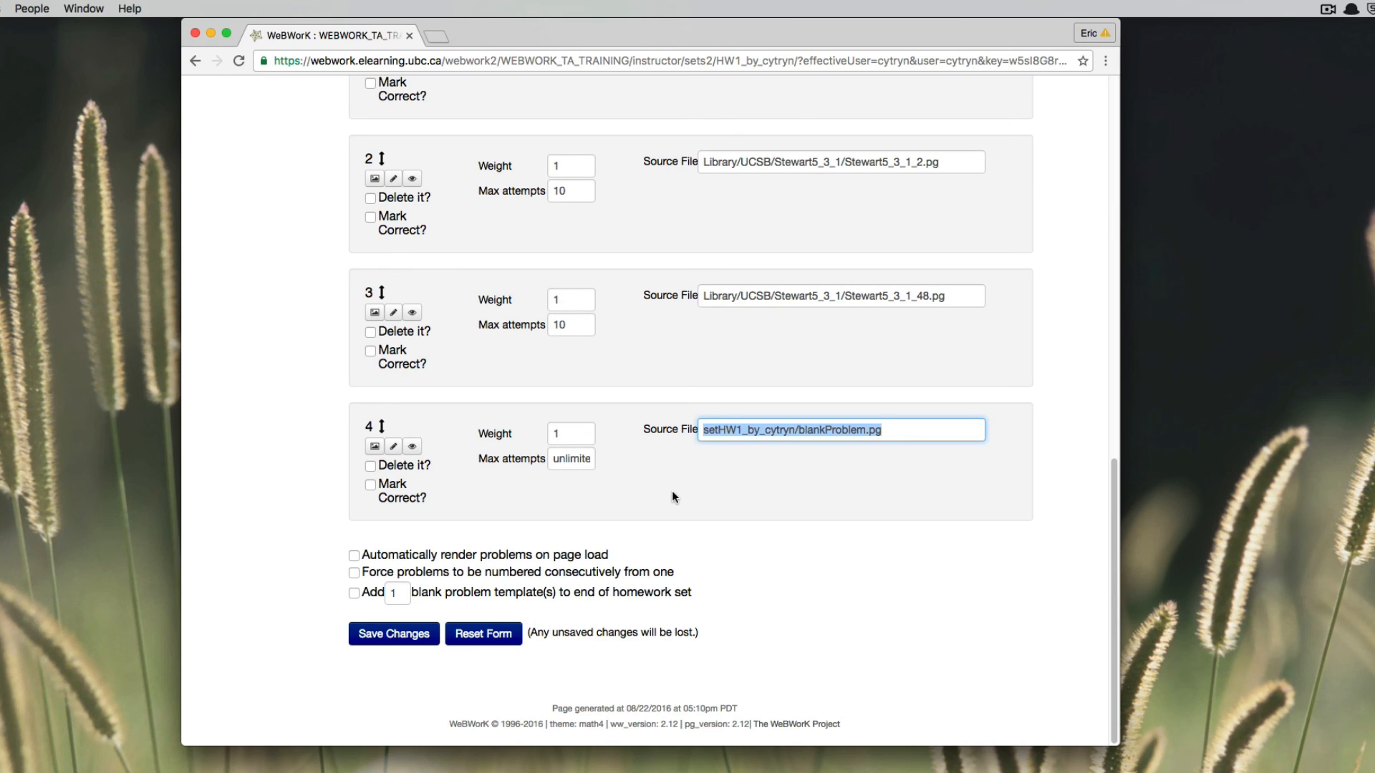
{"action": "left_click", "coordinate": [274, 439]}
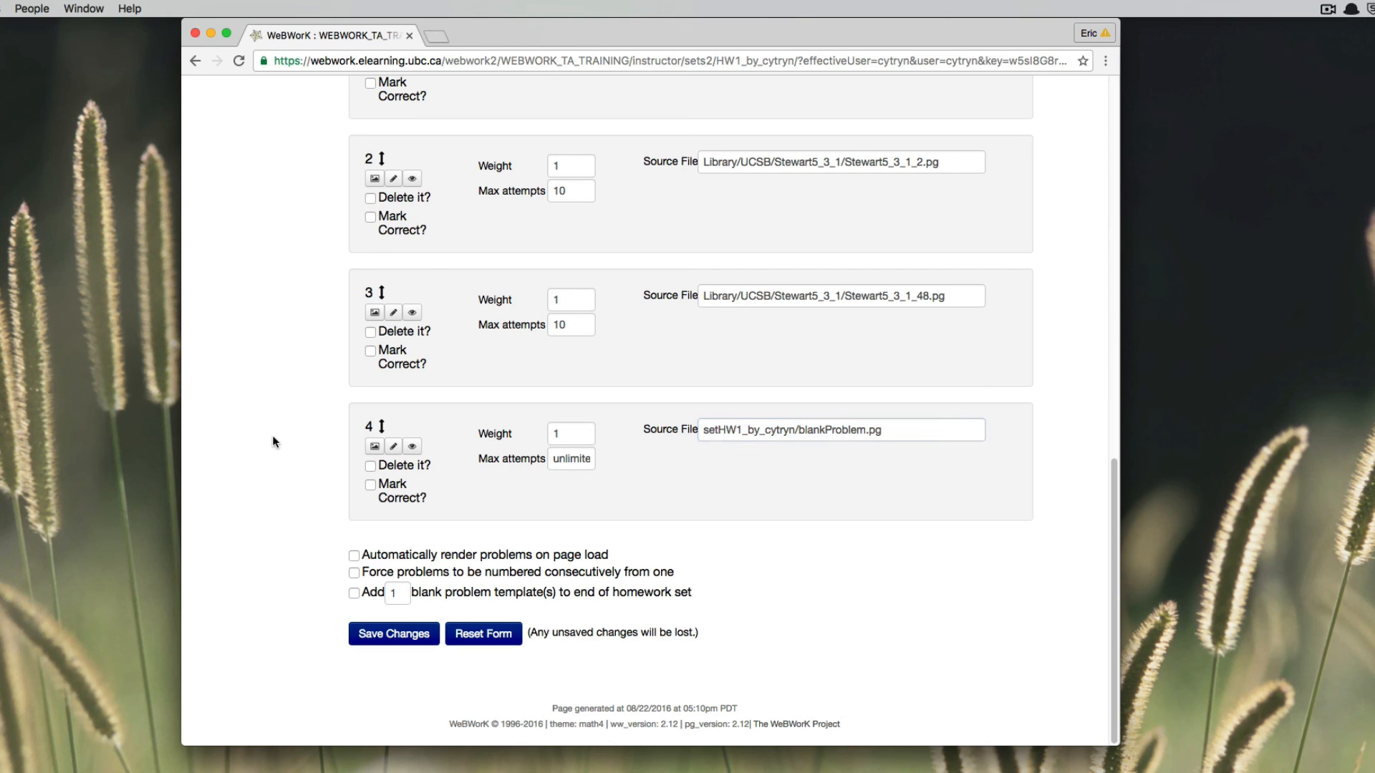
{"action": "scroll", "coordinate": [274, 439], "scroll_direction": "up", "scroll_amount": 20}
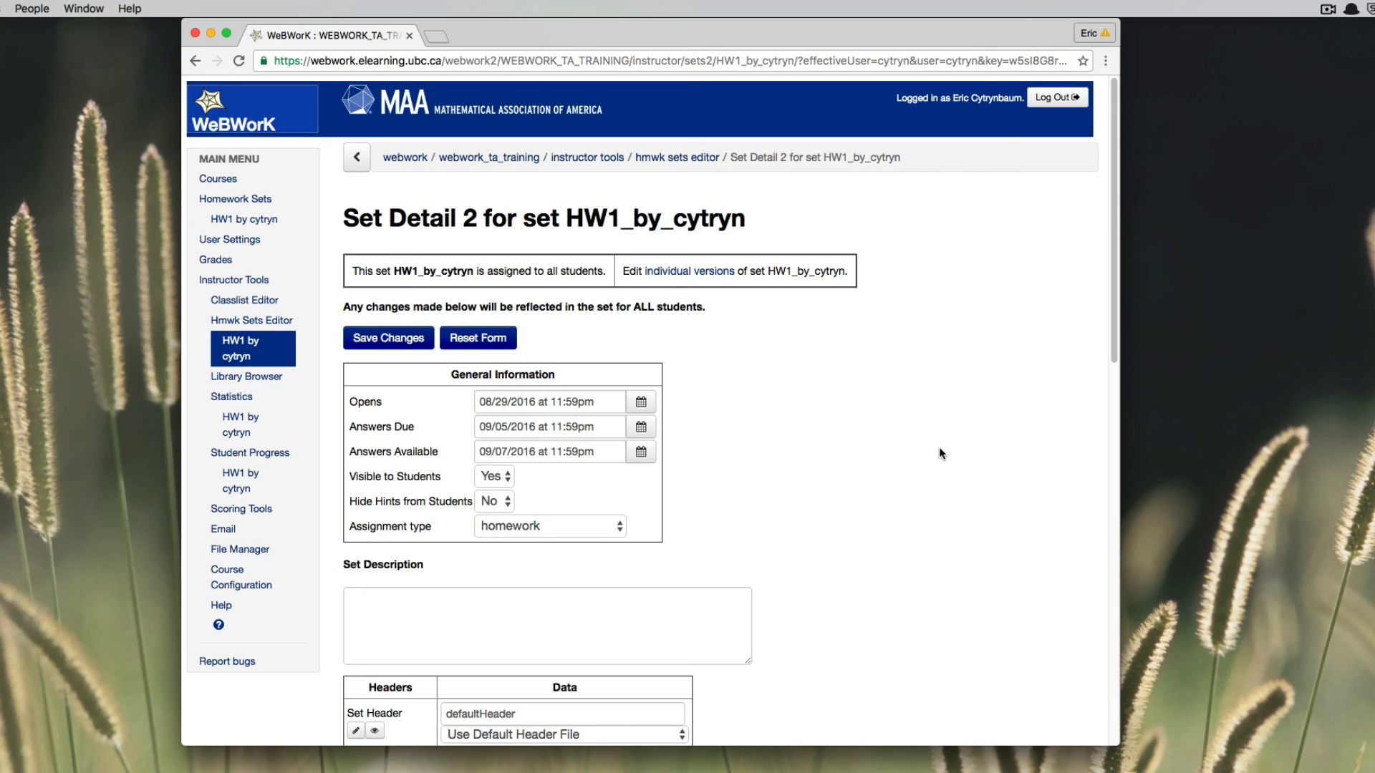
{"action": "scroll", "coordinate": [1096, 398], "scroll_direction": "down", "scroll_amount": 5}
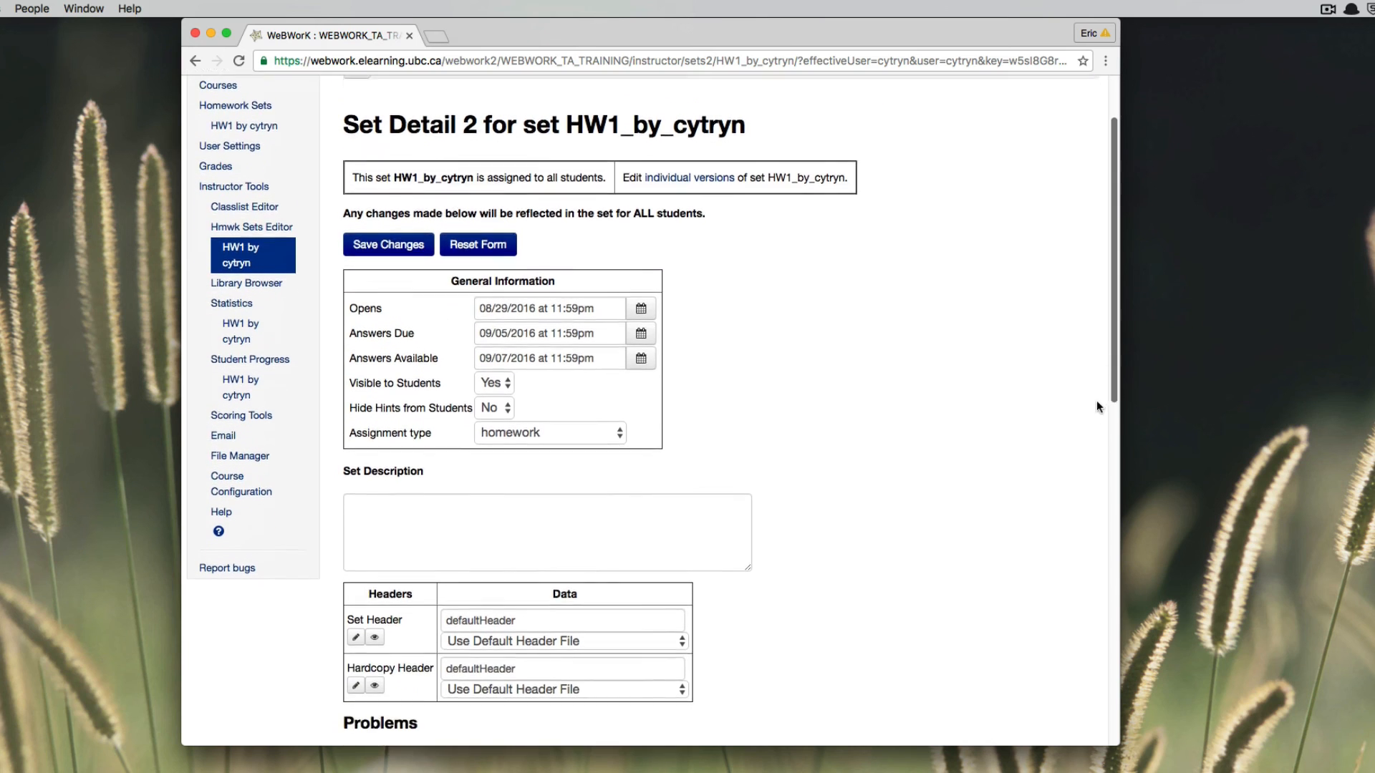
{"action": "scroll", "coordinate": [1048, 546], "scroll_direction": "down", "scroll_amount": 2}
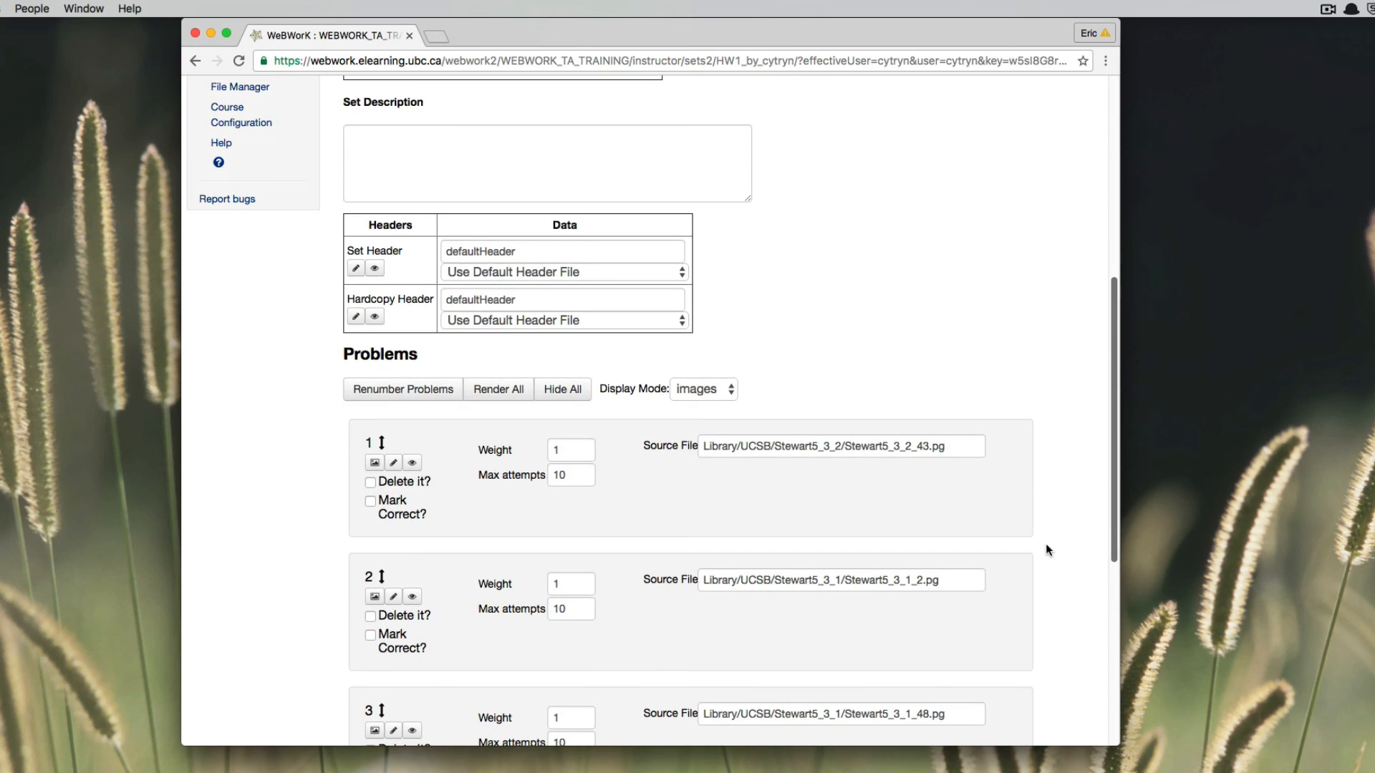
{"action": "scroll", "coordinate": [1046, 543], "scroll_direction": "up", "scroll_amount": 7}
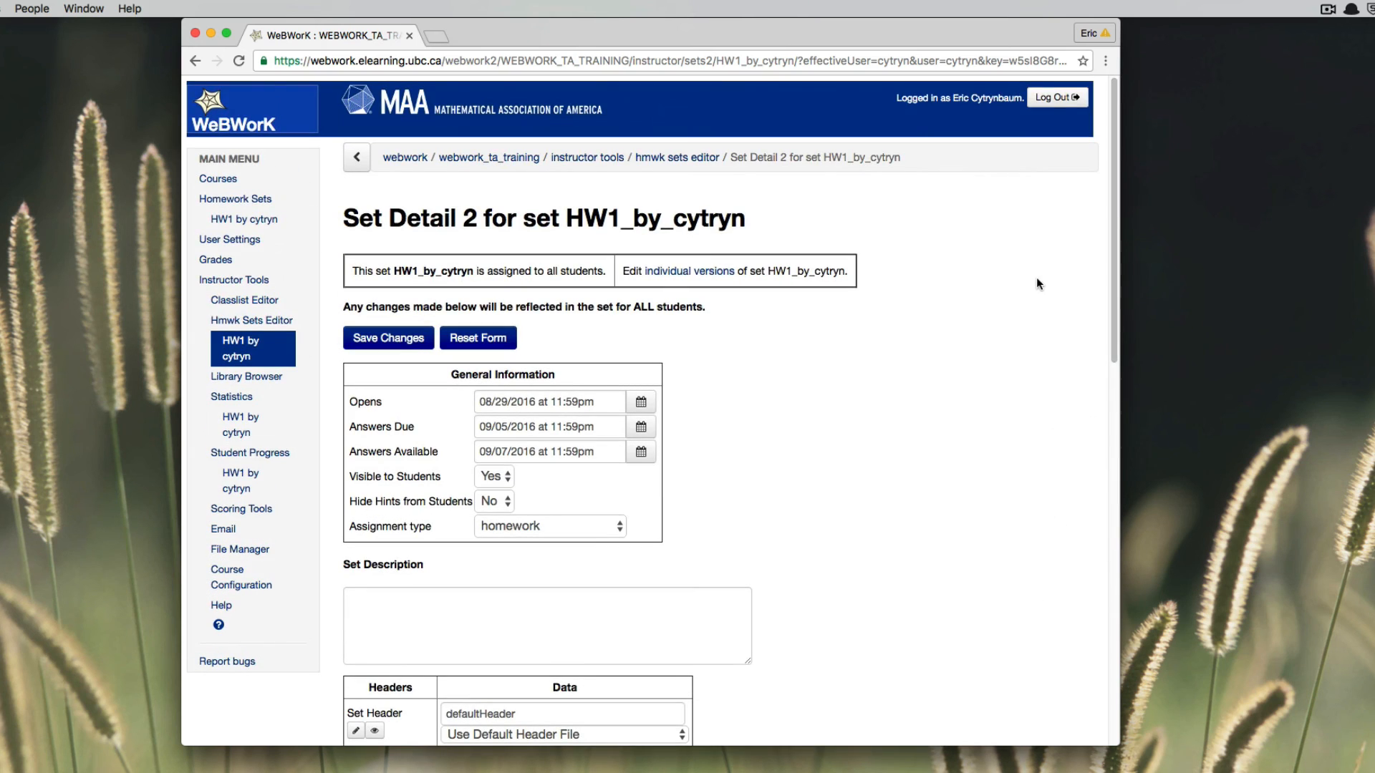